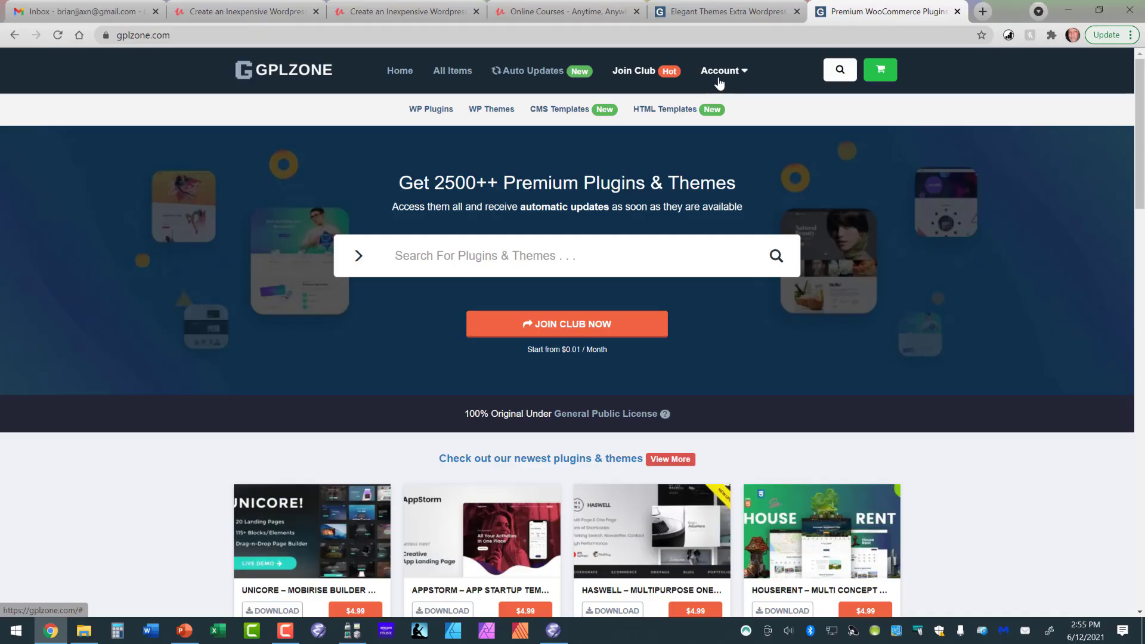
View the GPLZONE club membership plans and return to the site's home page.
{"action": "left_click", "coordinate": [641, 71]}
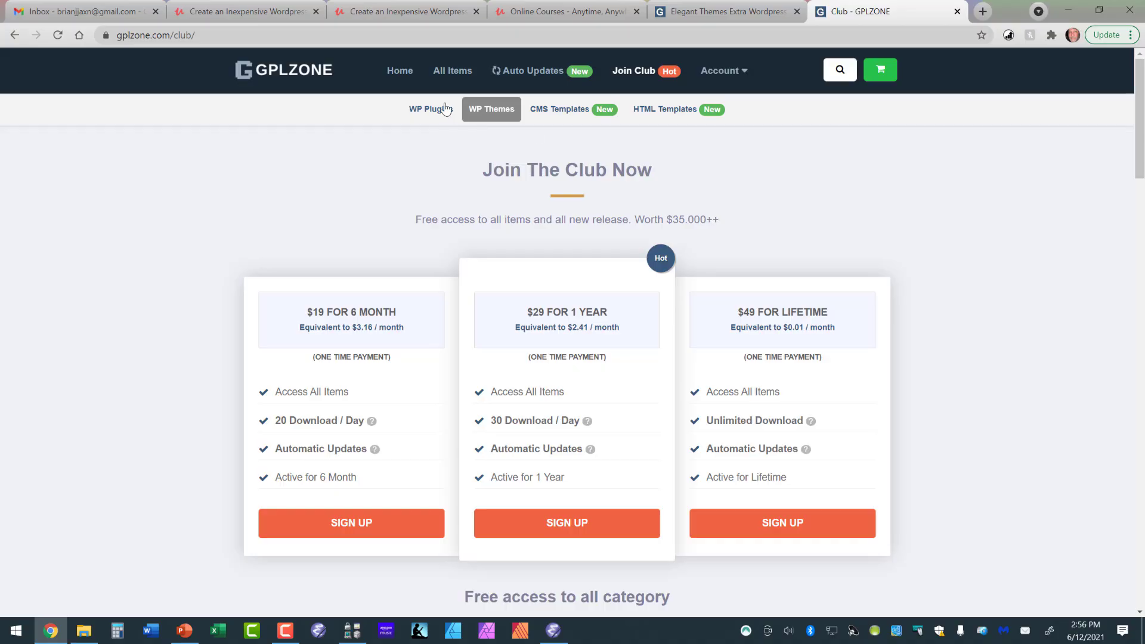
{"action": "left_click", "coordinate": [405, 73]}
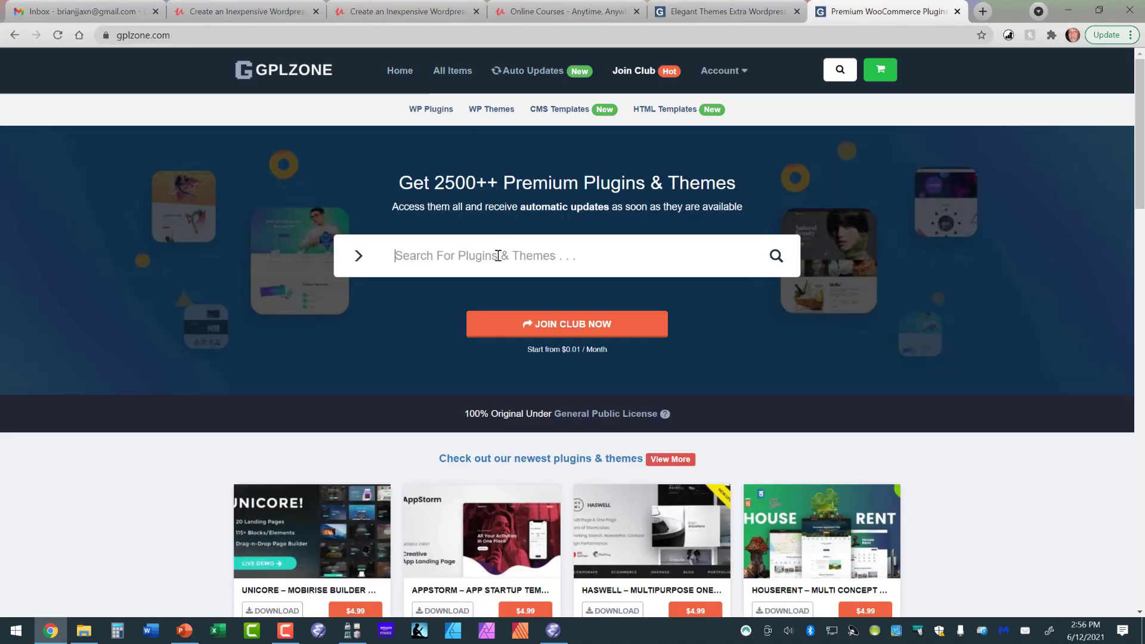
Search the plugins and themes for "Extra Theme" and open the Elegant Themes Extra Wordpress Theme product page.
{"action": "type", "text": "Ex"}
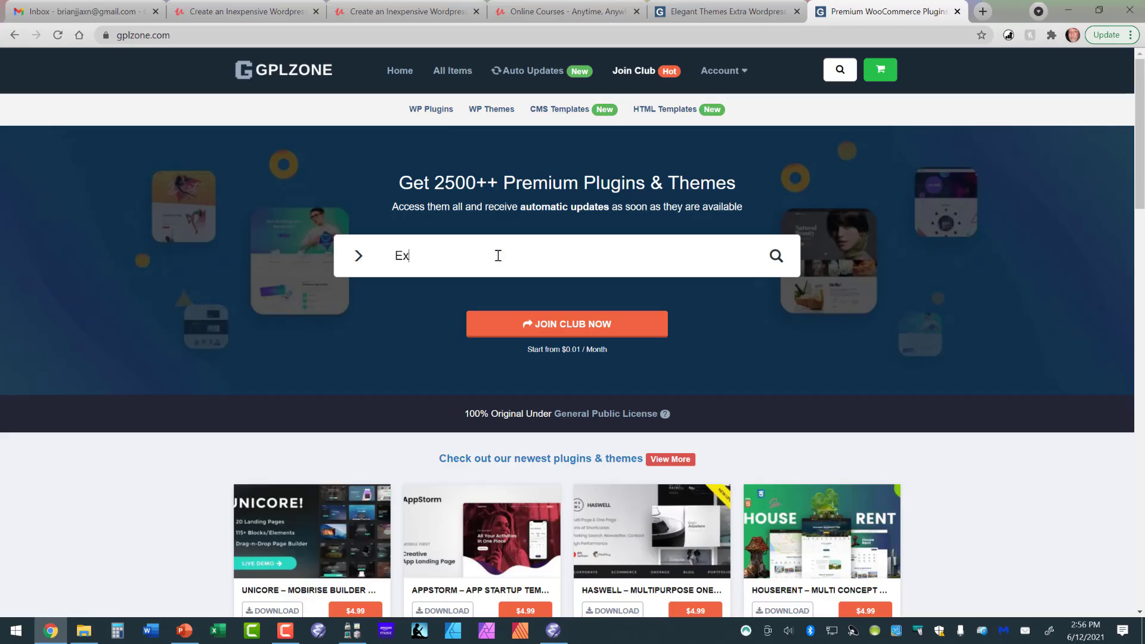
{"action": "type", "text": "tra Thtme"}
{"action": "key", "text": "BackSpace"}
{"action": "key", "text": "BackSpace"}
{"action": "type", "text": "eme"}
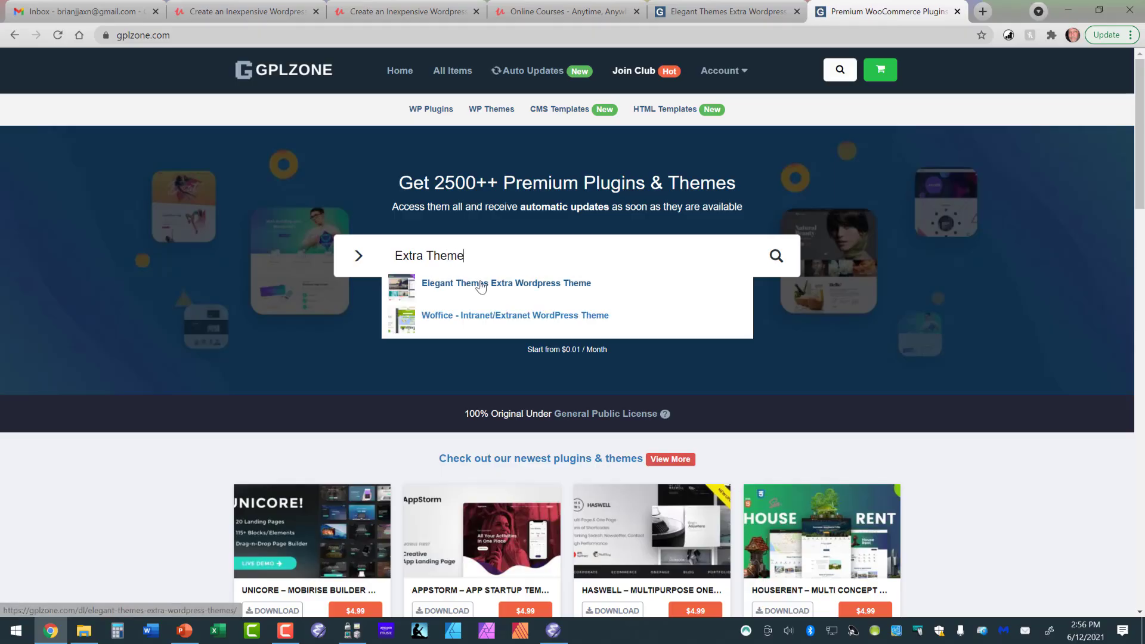
{"action": "left_click", "coordinate": [479, 286]}
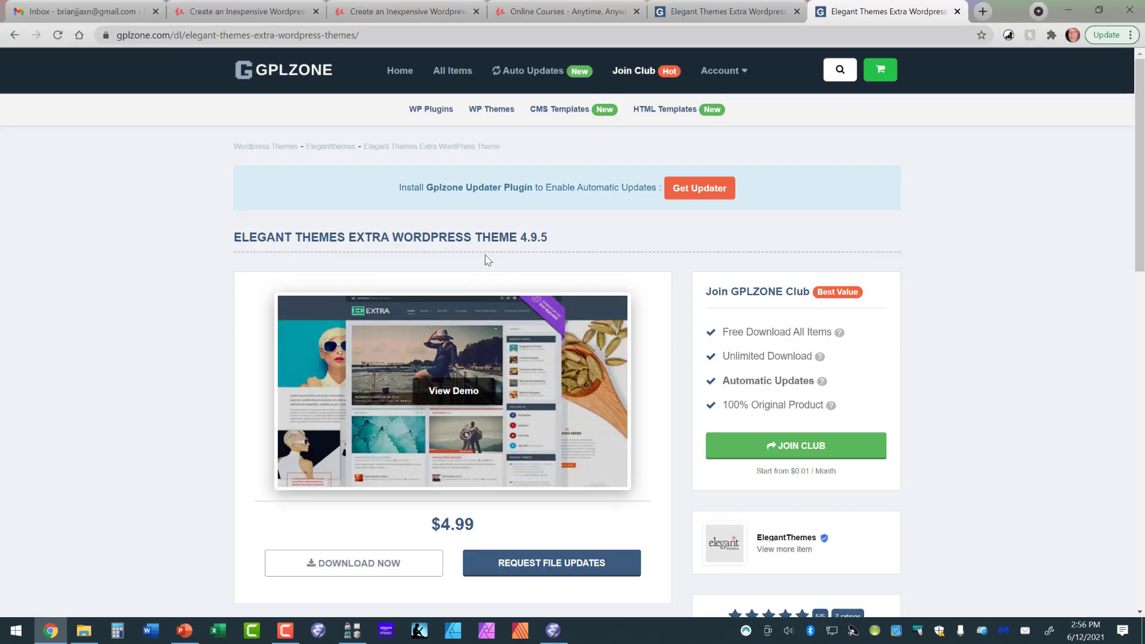
Examine the Extra theme's product page, including its price, description, product information and update options.
{"action": "scroll", "coordinate": [369, 254], "scroll_direction": "down", "scroll_amount": 5}
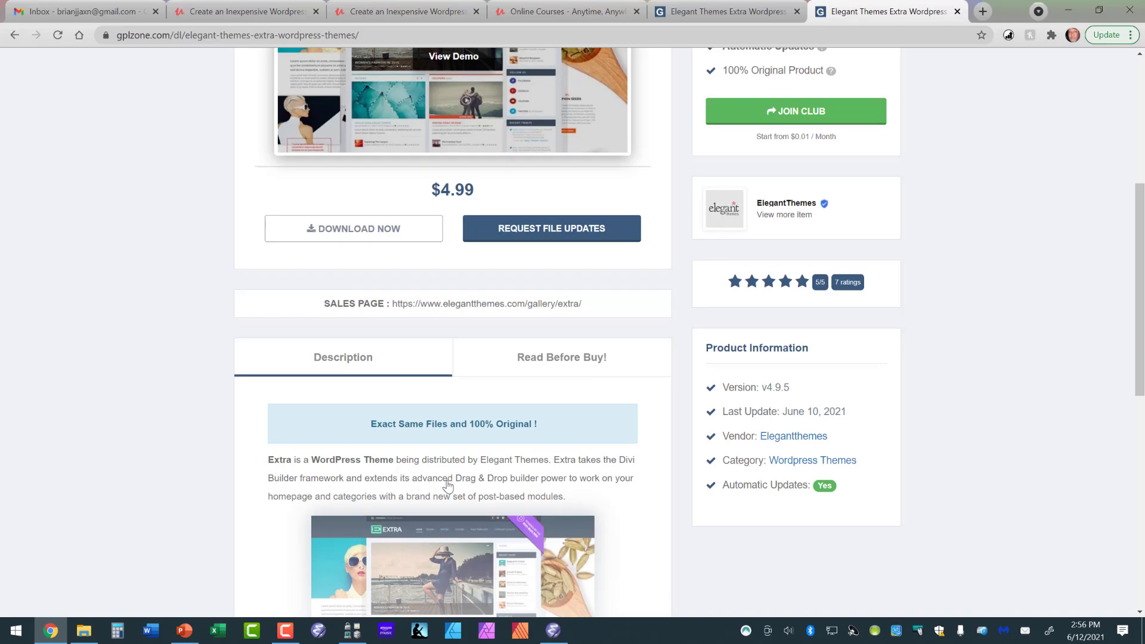
{"action": "scroll", "coordinate": [491, 475], "scroll_direction": "up", "scroll_amount": 3}
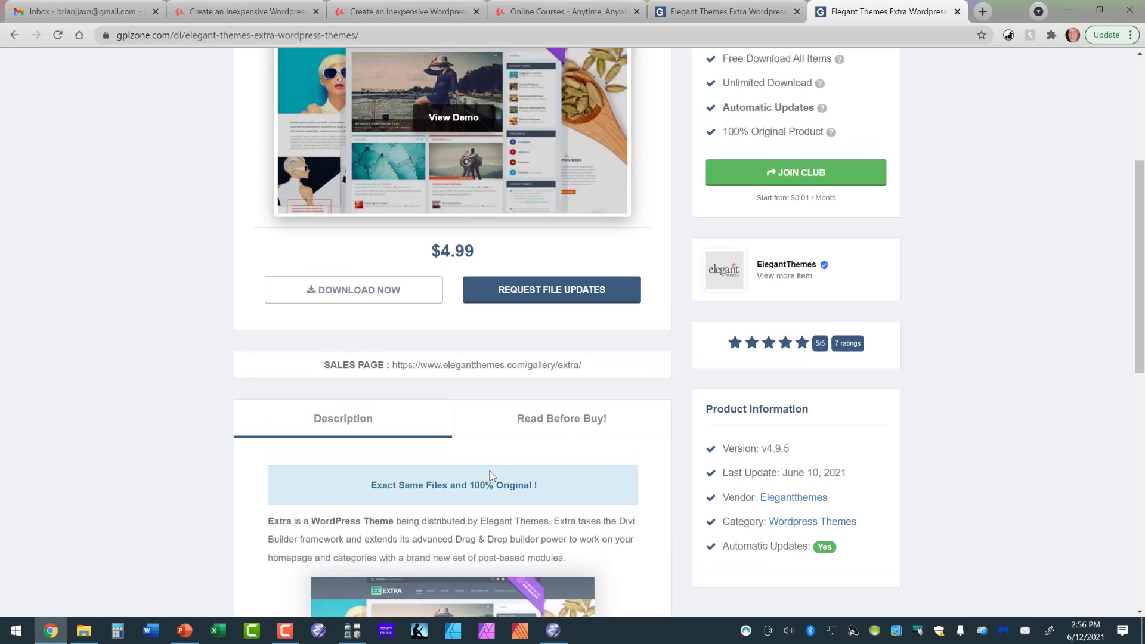
{"action": "scroll", "coordinate": [491, 475], "scroll_direction": "up", "scroll_amount": 2}
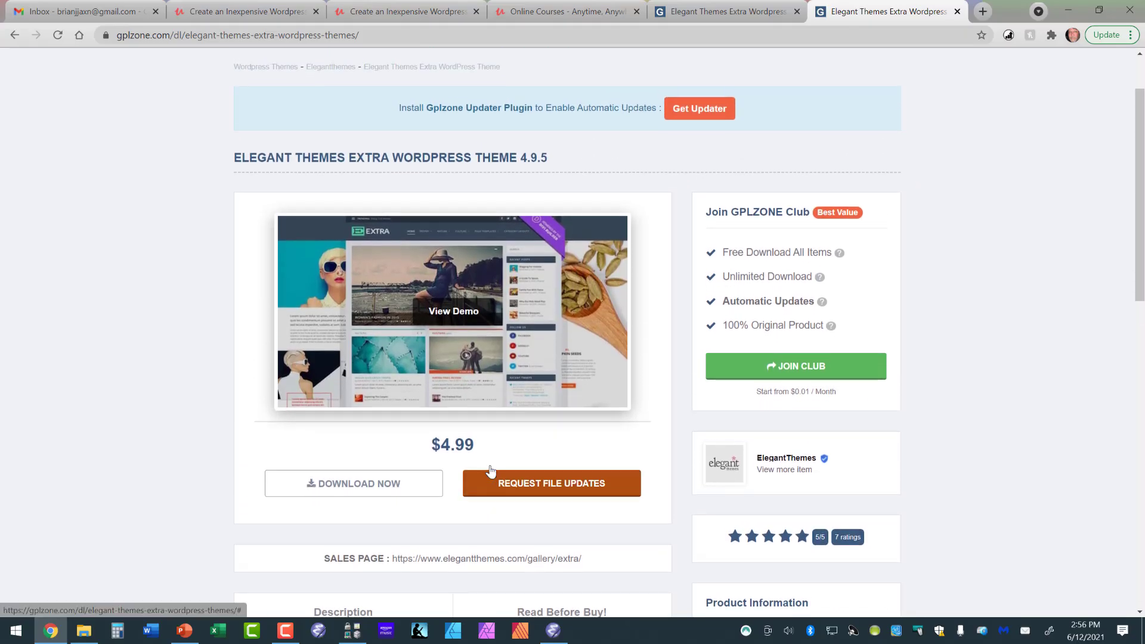
{"action": "scroll", "coordinate": [491, 472], "scroll_direction": "up", "scroll_amount": 2}
{"action": "scroll", "coordinate": [491, 472], "scroll_direction": "up", "scroll_amount": 1}
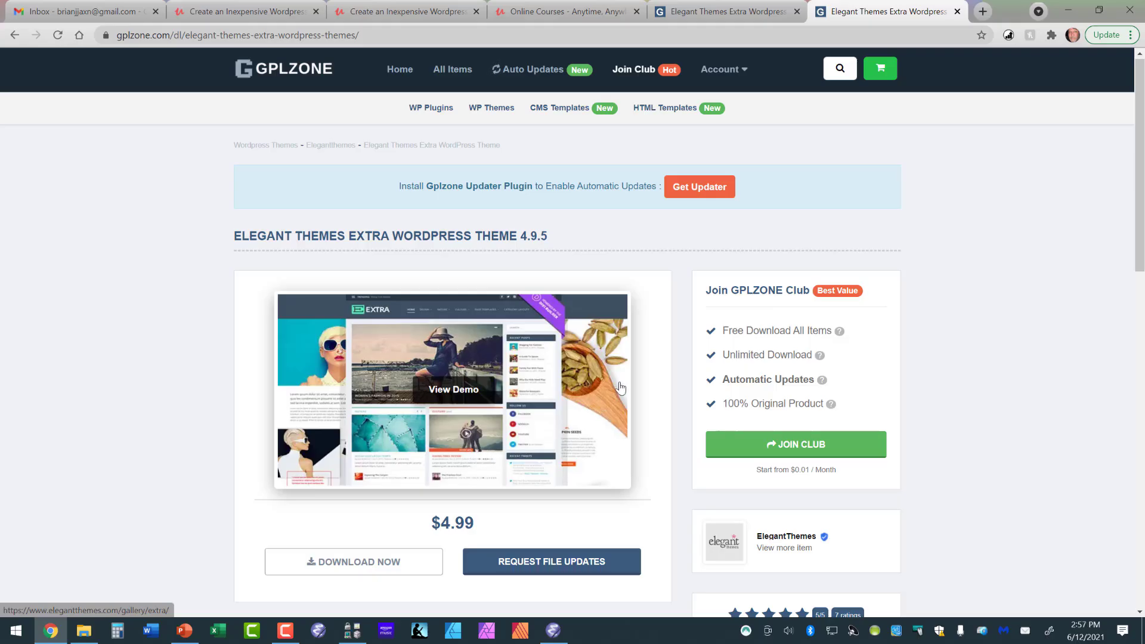
{"action": "scroll", "coordinate": [679, 436], "scroll_direction": "down", "scroll_amount": 1}
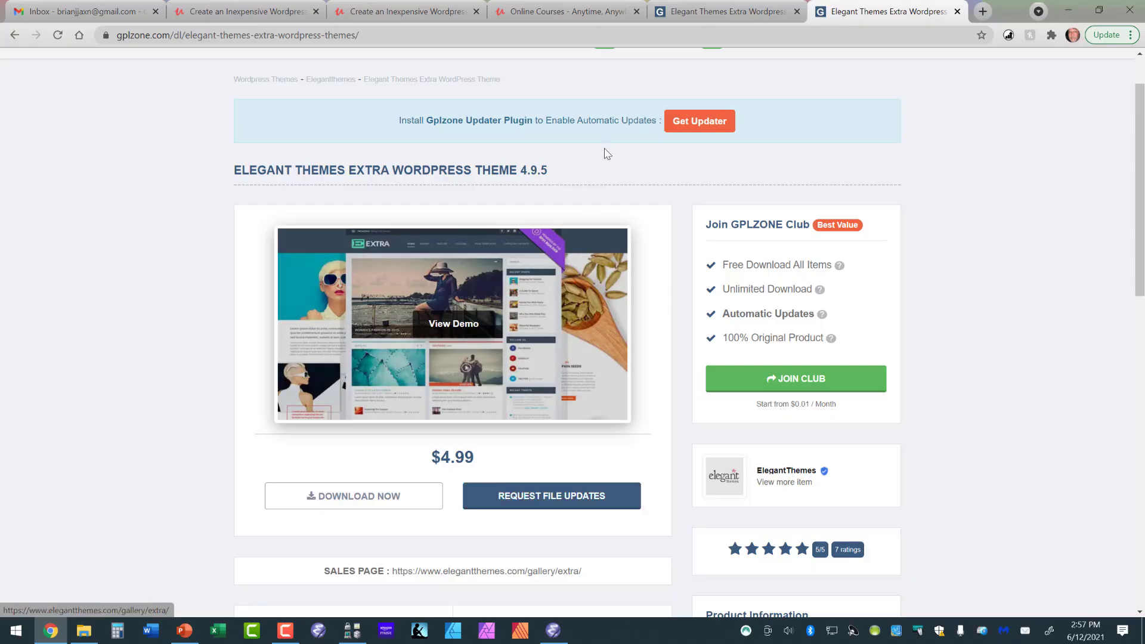
{"action": "scroll", "coordinate": [571, 249], "scroll_direction": "up", "scroll_amount": 1}
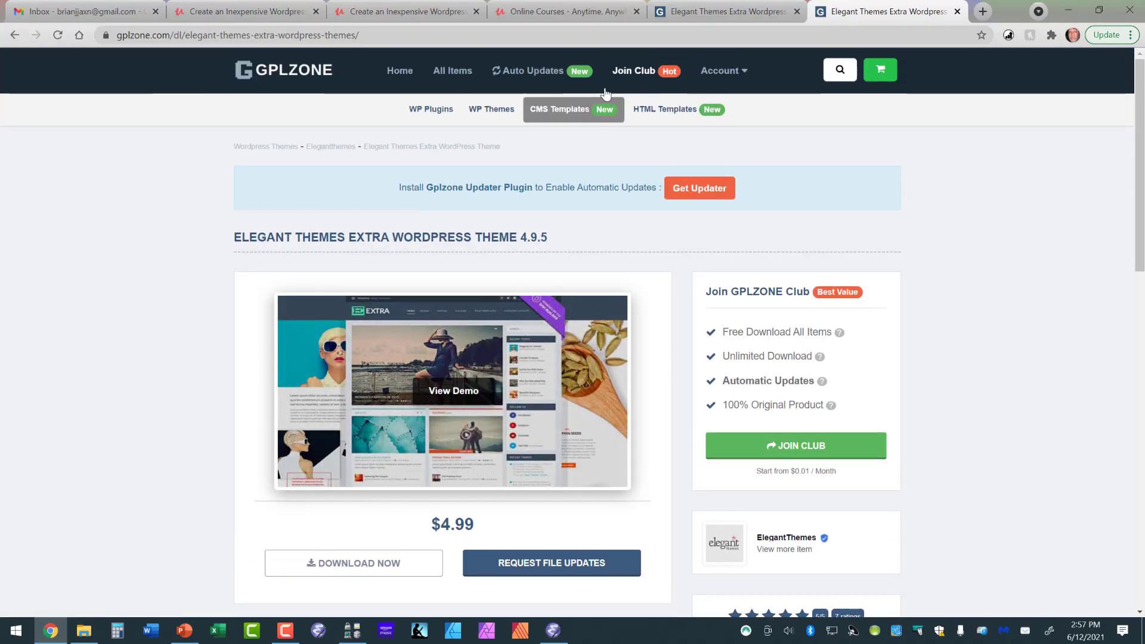
Download the Extra theme and save it as Extra (3).zip in the Downloads folder.
{"action": "scroll", "coordinate": [543, 192], "scroll_direction": "down", "scroll_amount": 3}
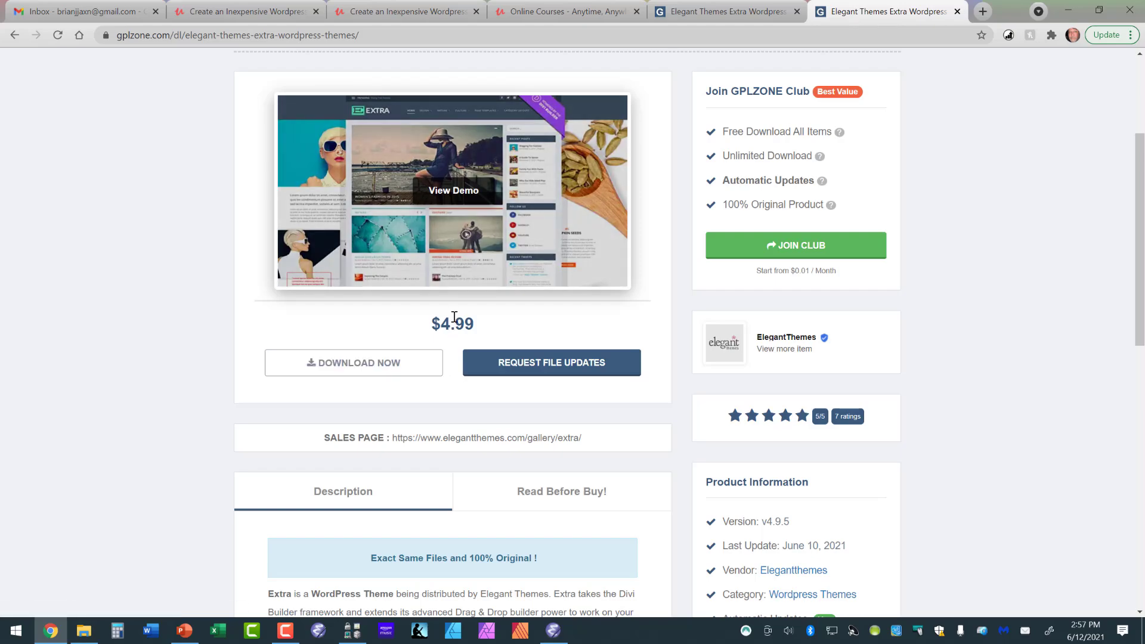
{"action": "left_click", "coordinate": [400, 365]}
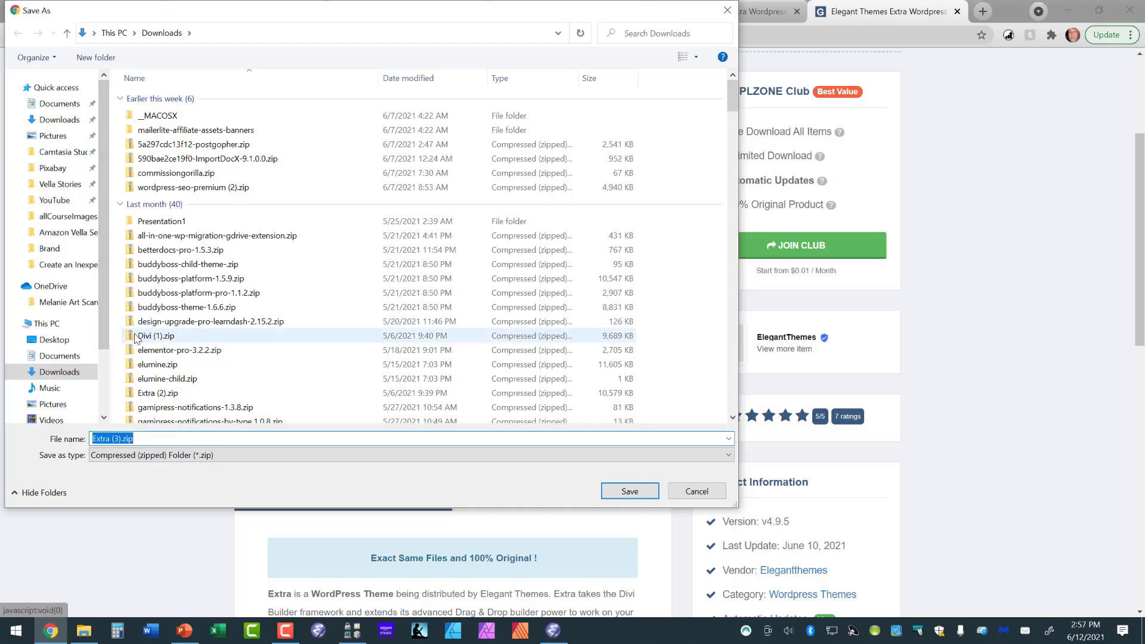
{"action": "left_click", "coordinate": [625, 492]}
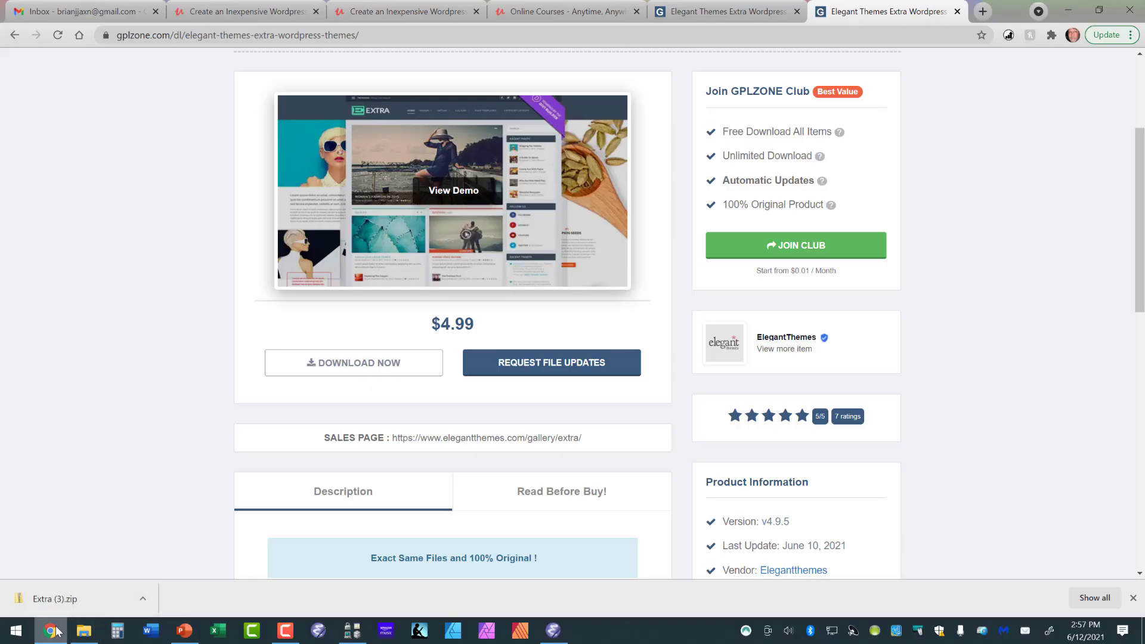
{"action": "mouse_move", "coordinate": [56, 630]}
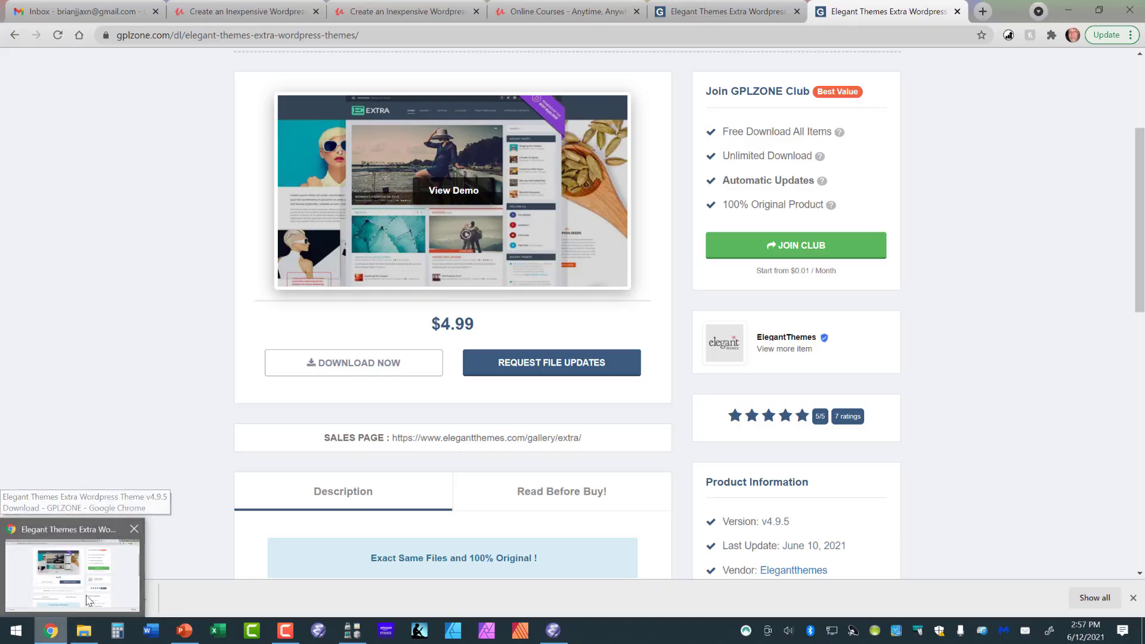
{"action": "left_click", "coordinate": [88, 600]}
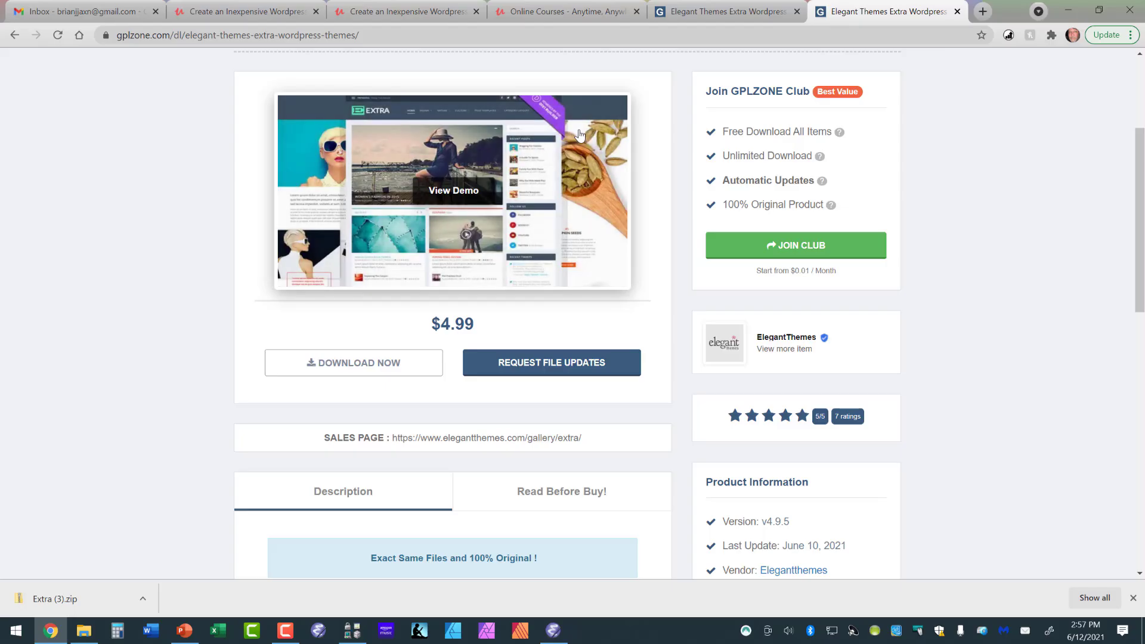
{"action": "key", "text": "ctrl+t"}
{"action": "left_click", "coordinate": [697, 33]}
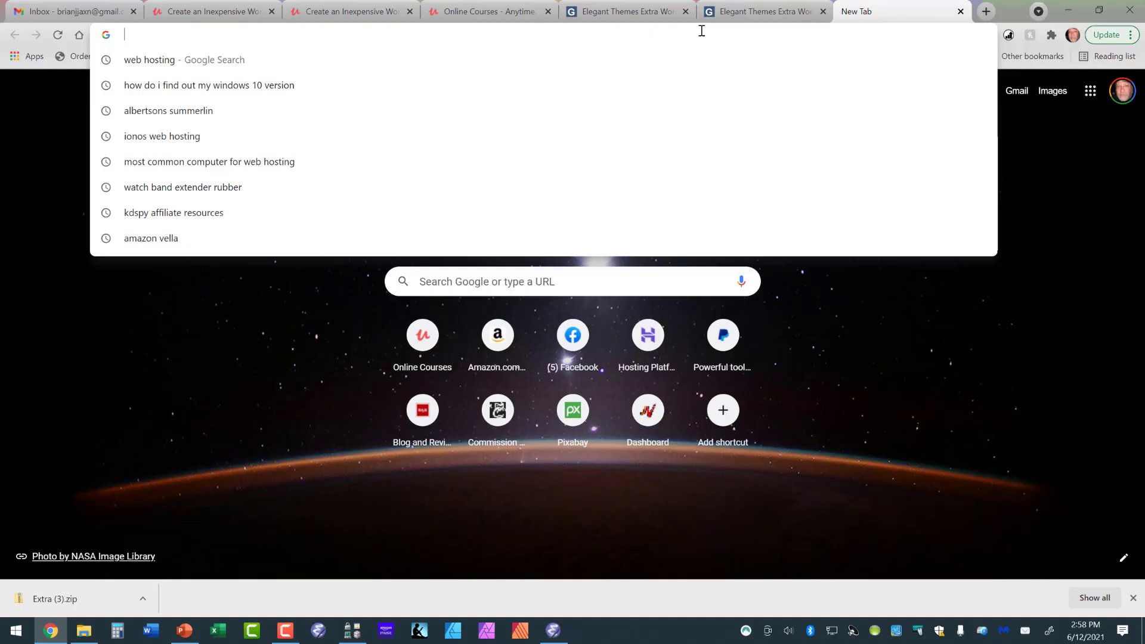
{"action": "type", "text": "mywordpresssample.com"}
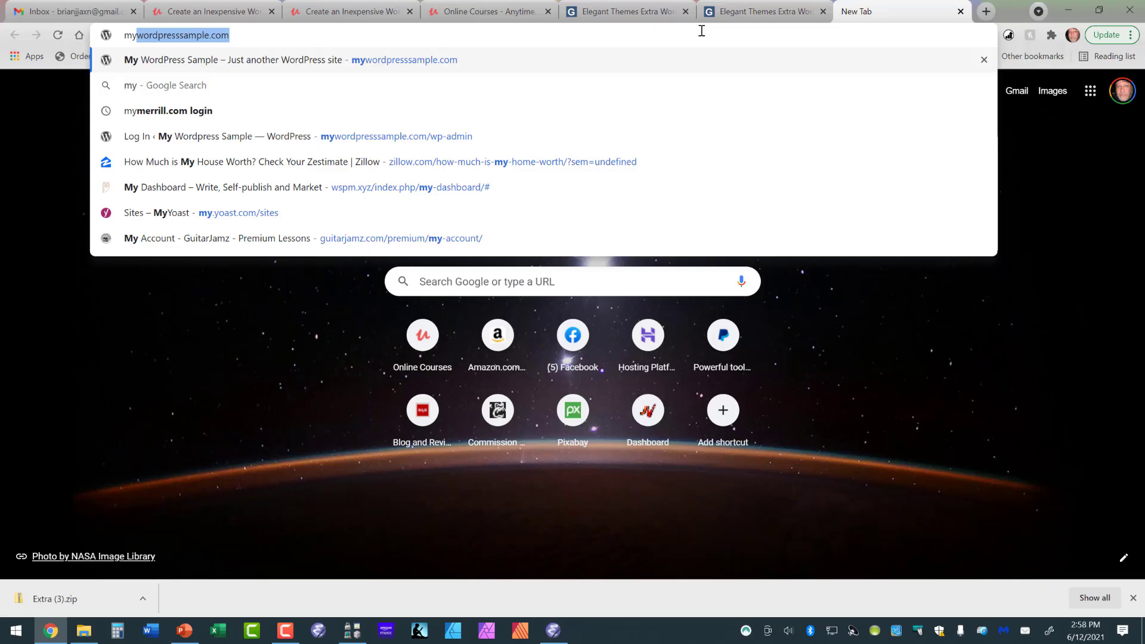
{"action": "key", "text": "Tab"}
{"action": "left_click", "coordinate": [278, 34]}
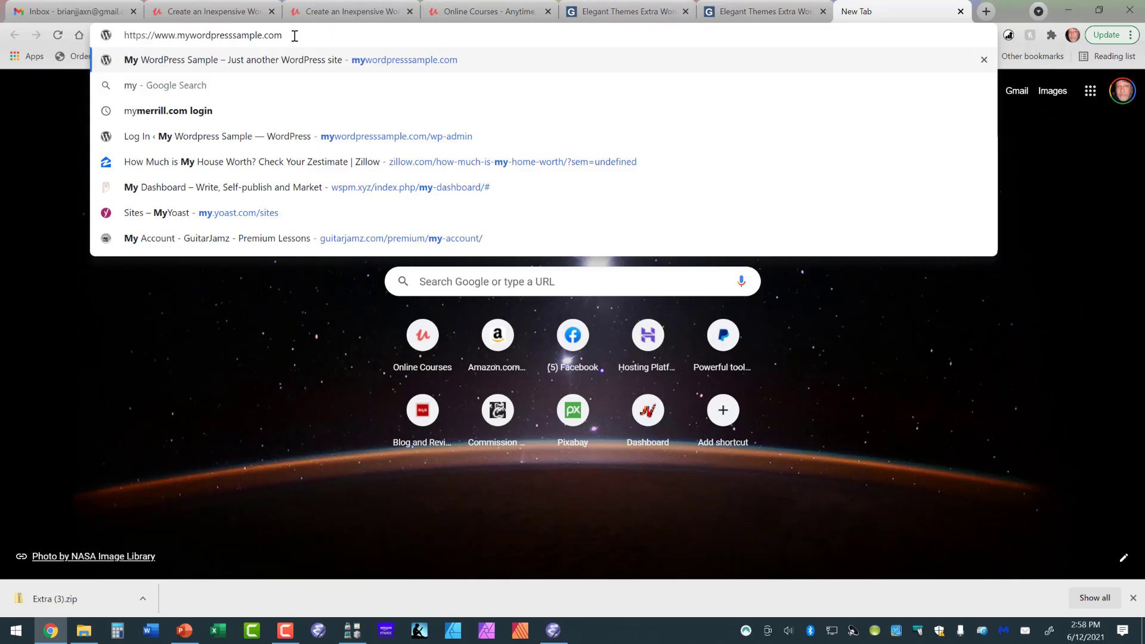
{"action": "type", "text": "/"}
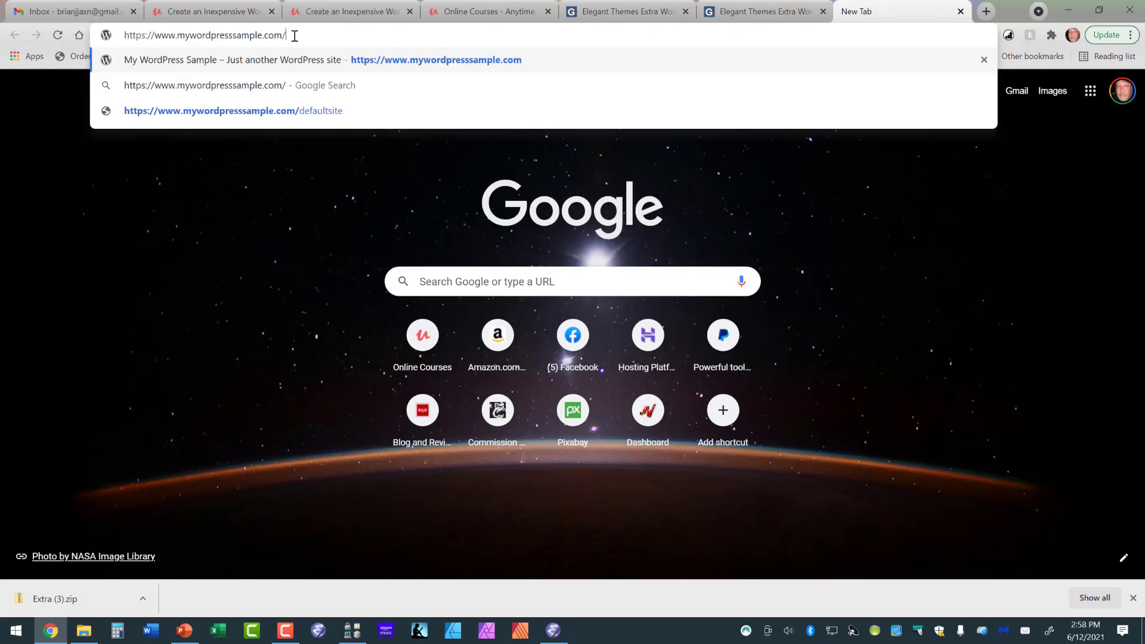
{"action": "type", "text": "wp"}
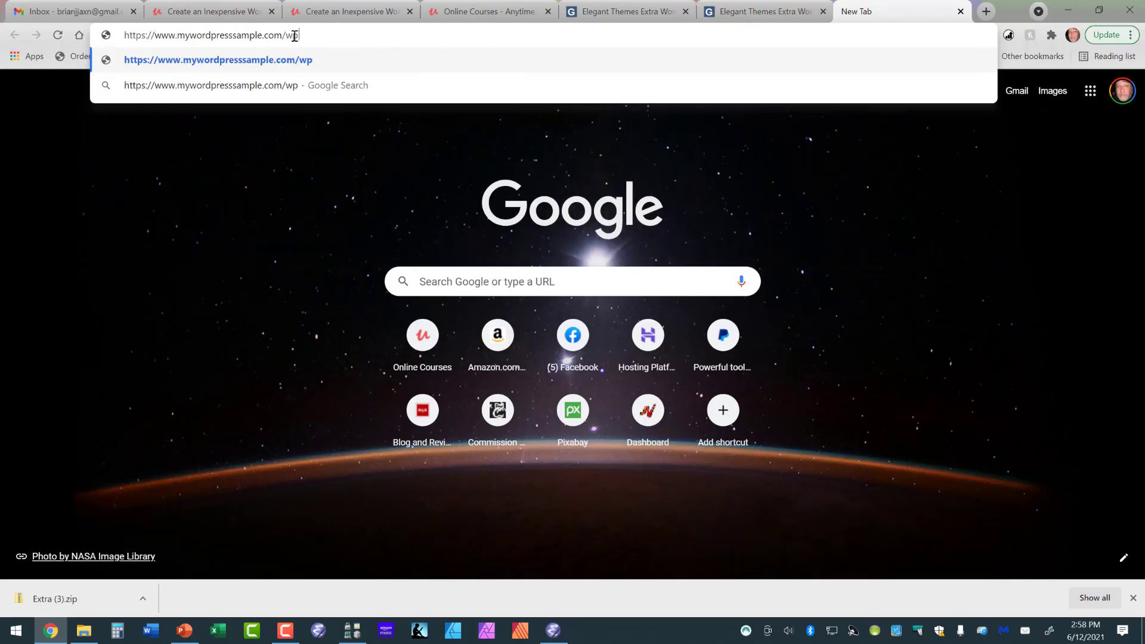
{"action": "type", "text": "-admin"}
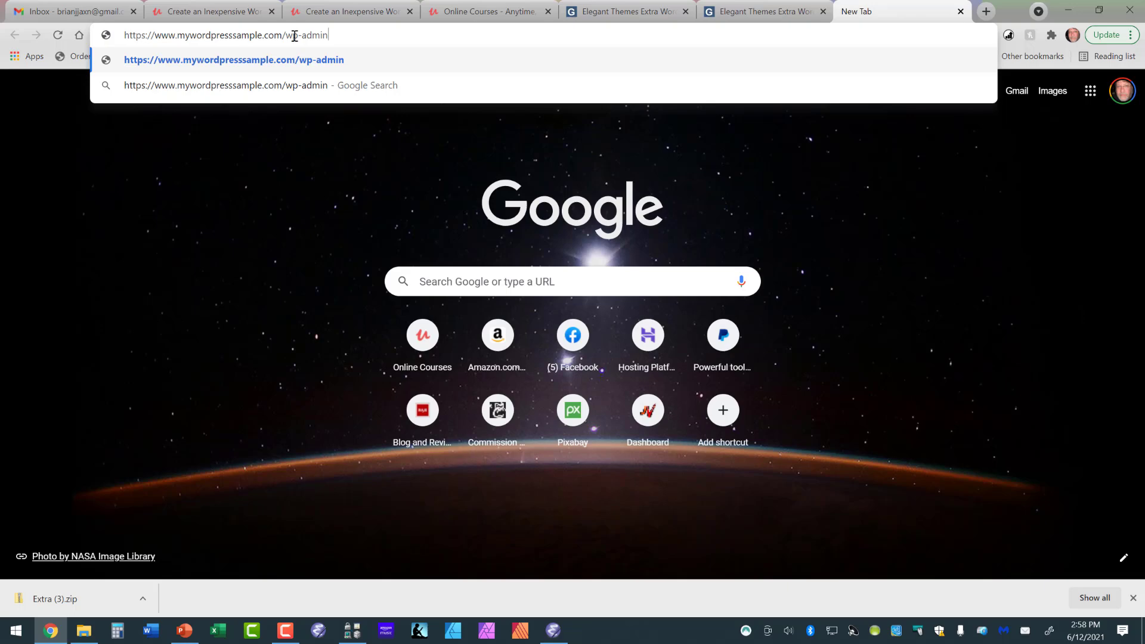
{"action": "key", "text": "Return"}
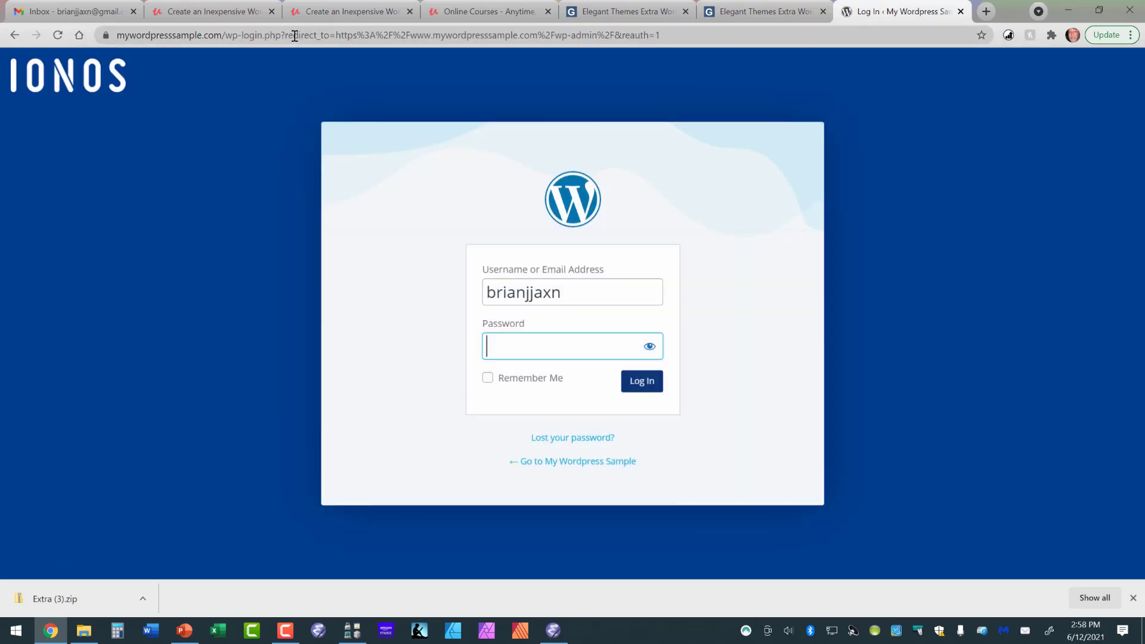
{"action": "left_click", "coordinate": [488, 379]}
{"action": "left_click", "coordinate": [637, 386]}
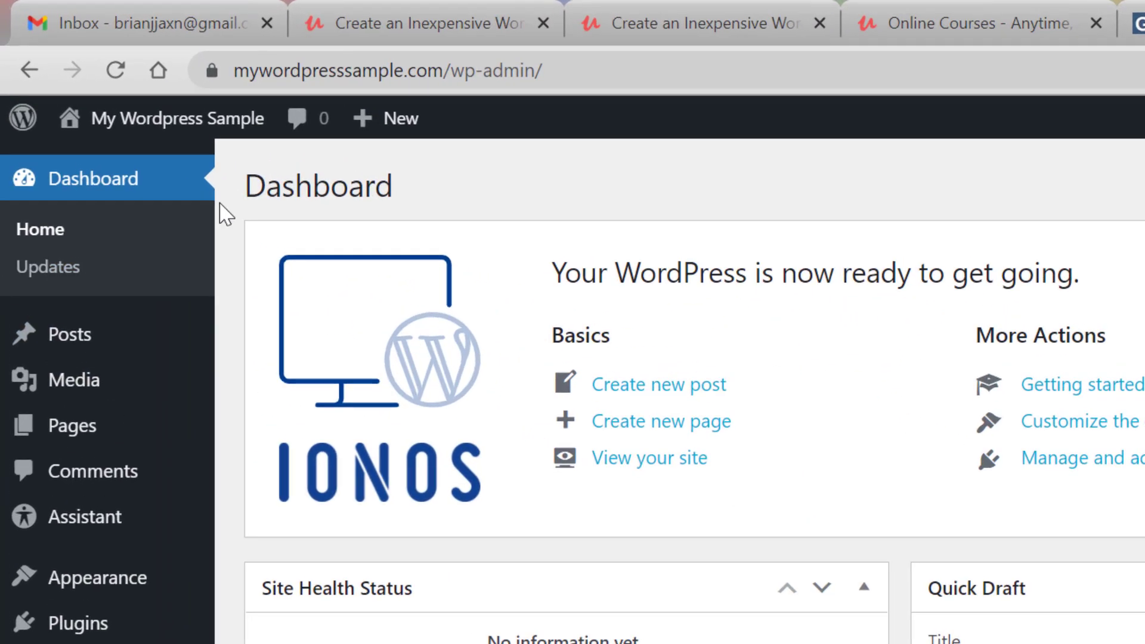
View the public front page of My Wordpress Sample and return to the admin dashboard.
{"action": "mouse_move", "coordinate": [154, 146]}
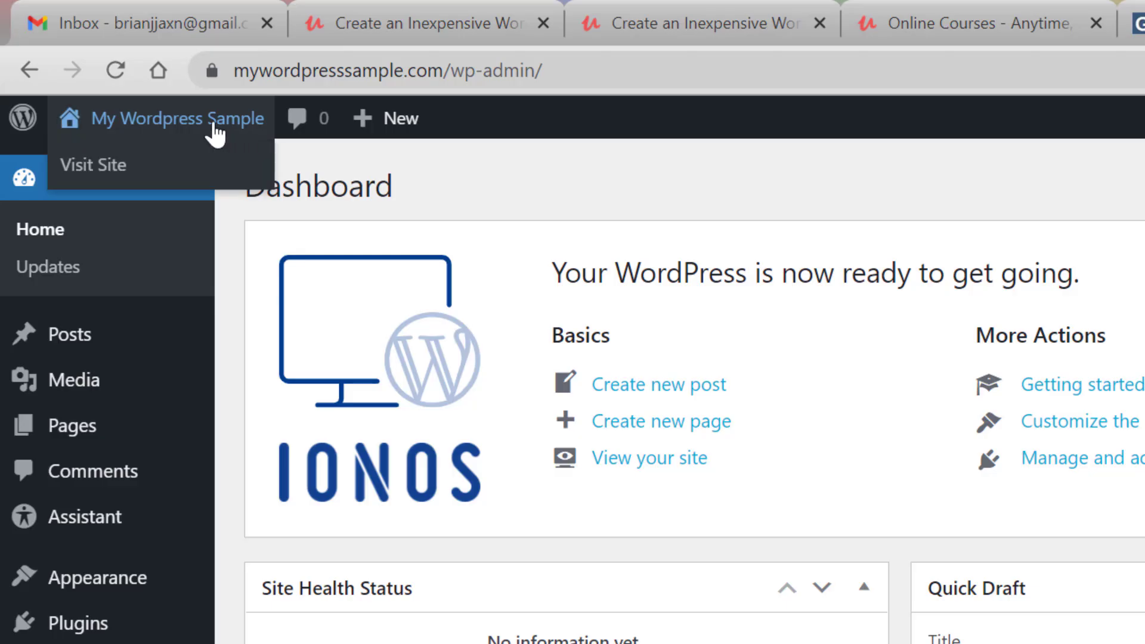
{"action": "left_click", "coordinate": [102, 166]}
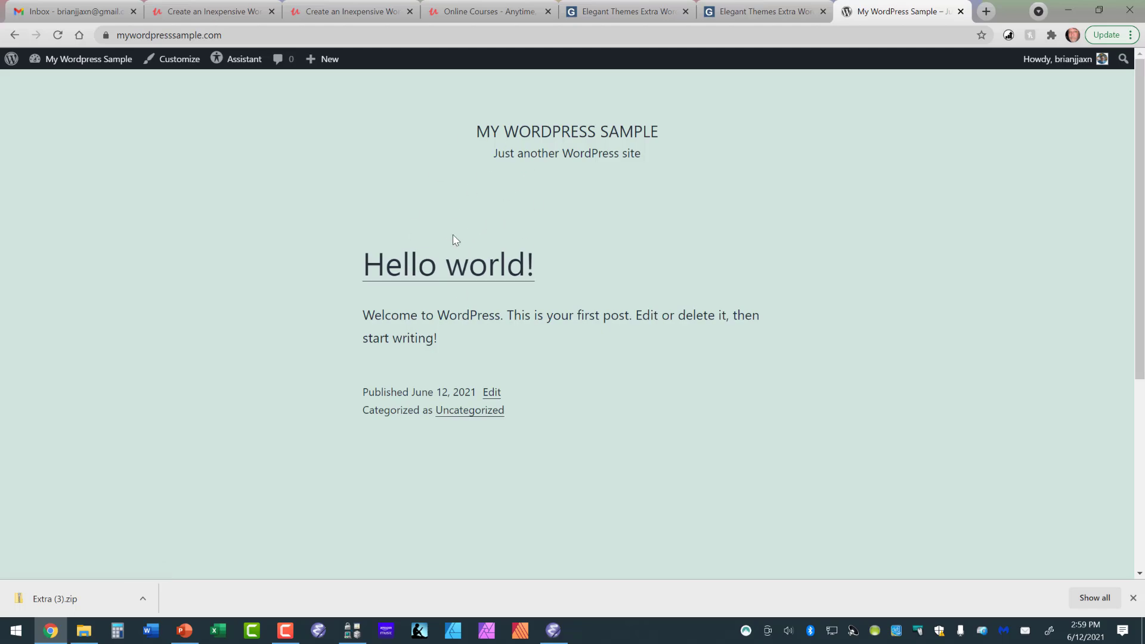
{"action": "mouse_move", "coordinate": [77, 65]}
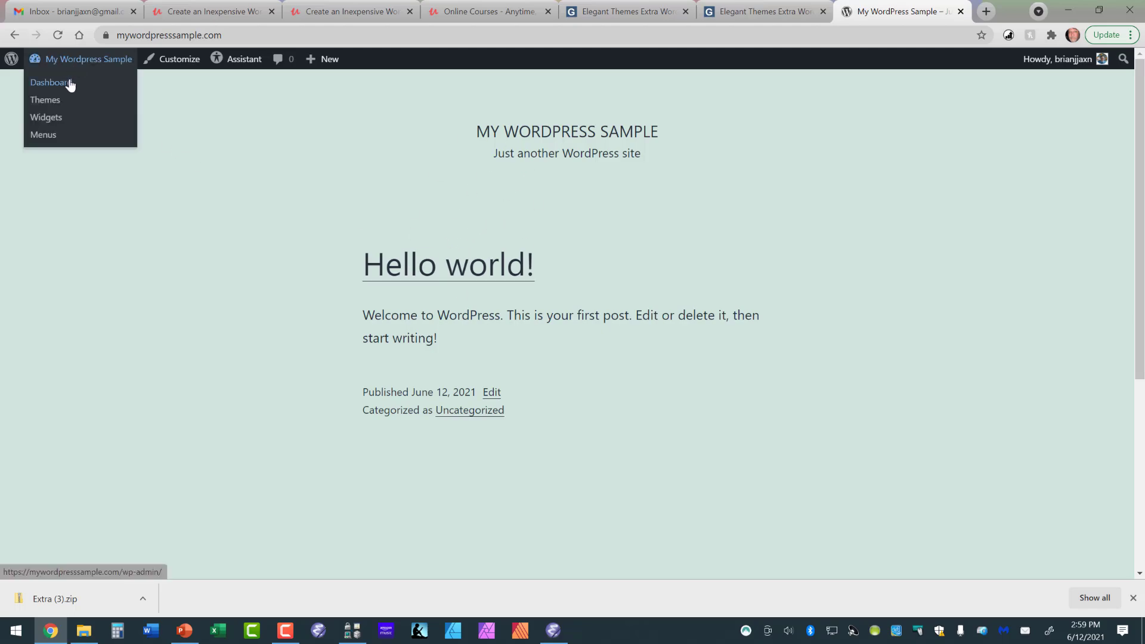
{"action": "left_click", "coordinate": [70, 85]}
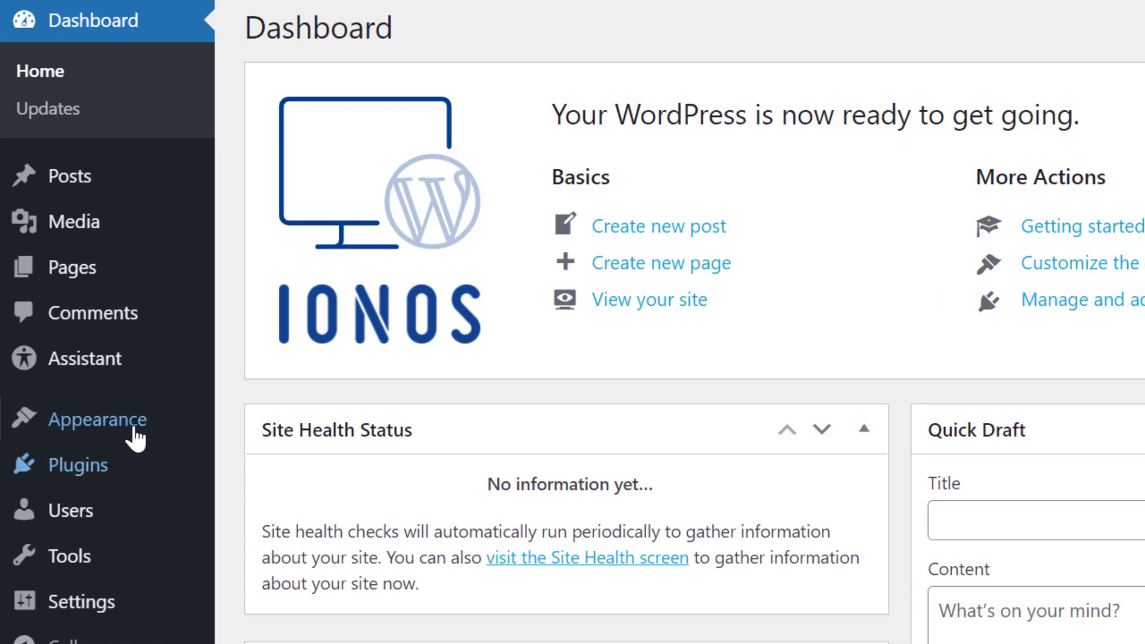
Open the WordPress site's installed themes page.
{"action": "mouse_move", "coordinate": [129, 433]}
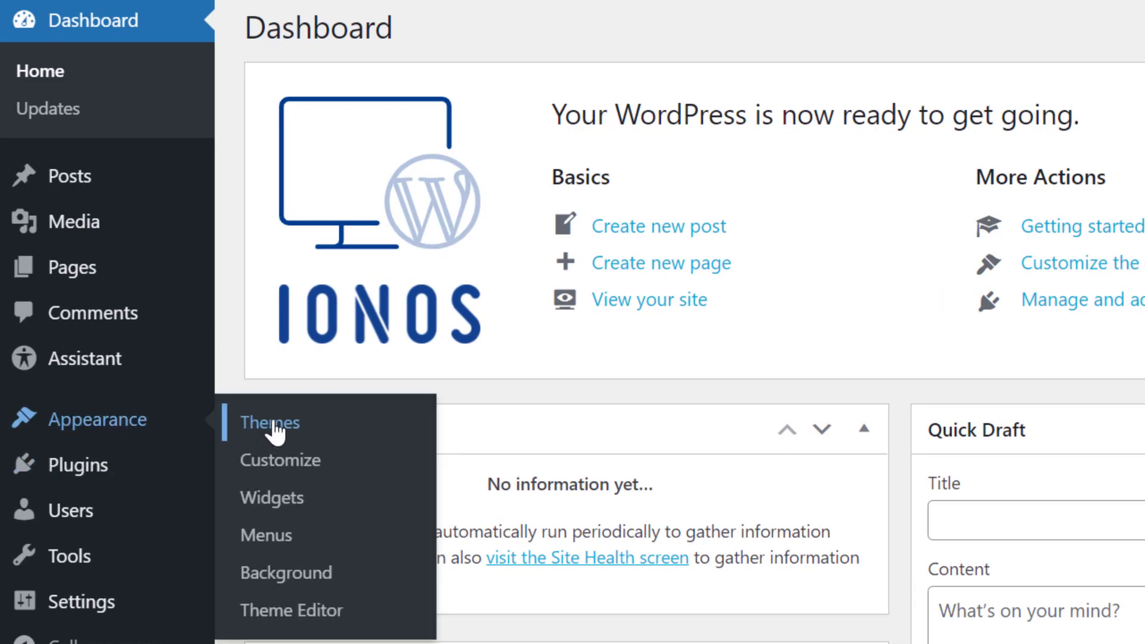
{"action": "left_click", "coordinate": [274, 425]}
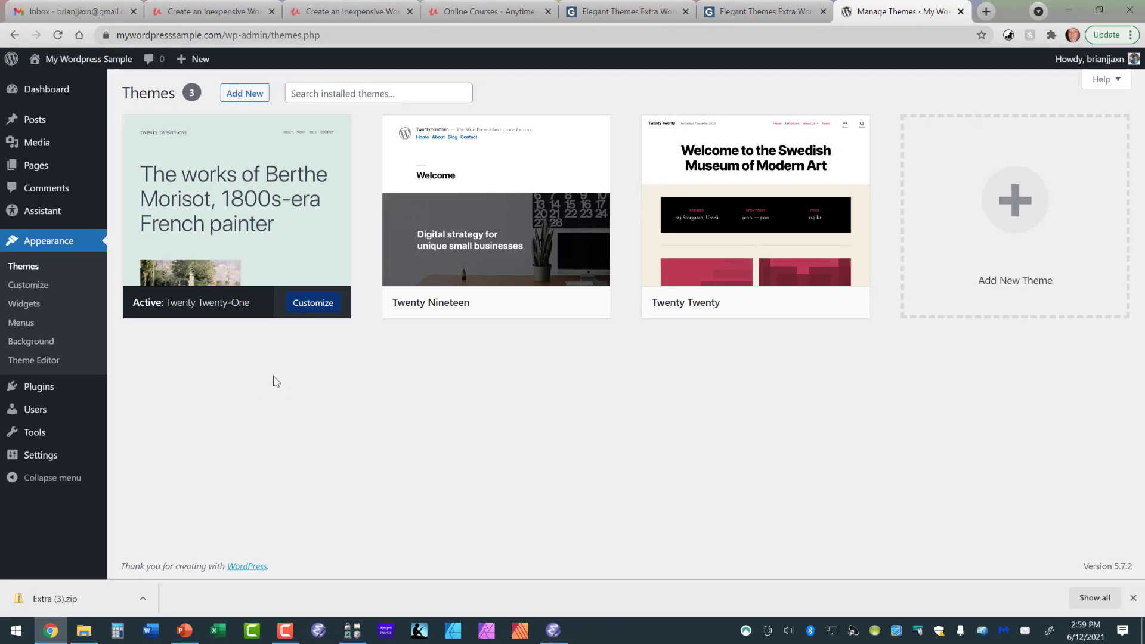
{"action": "mouse_move", "coordinate": [186, 307]}
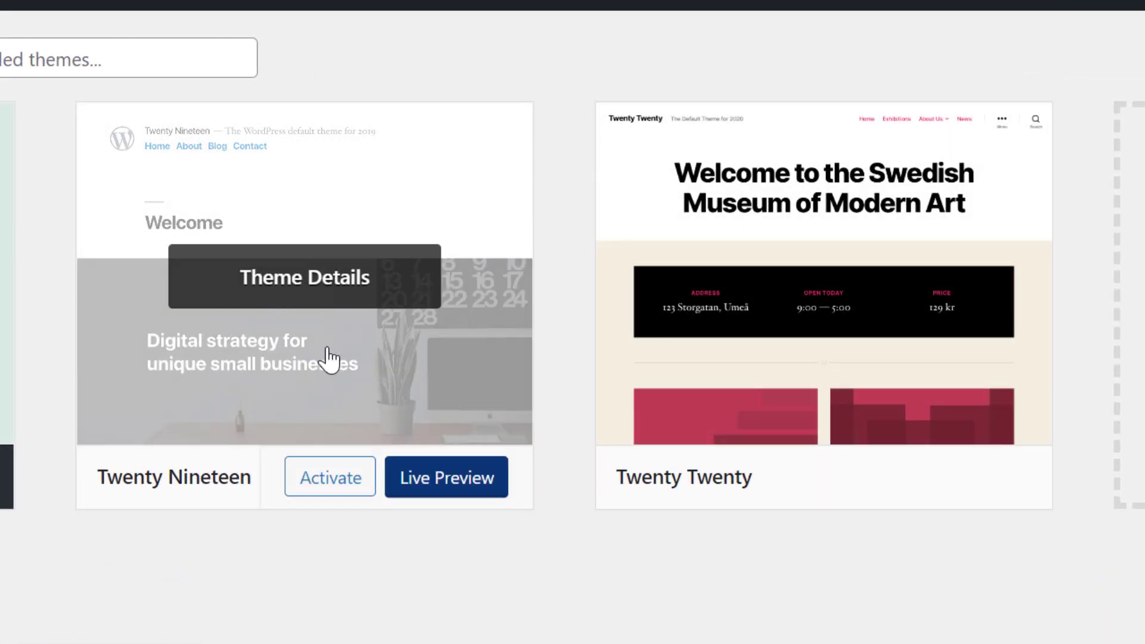
Look through the theme details of Twenty Twenty and Twenty Nineteen, and close the details view.
{"action": "left_click", "coordinate": [800, 281]}
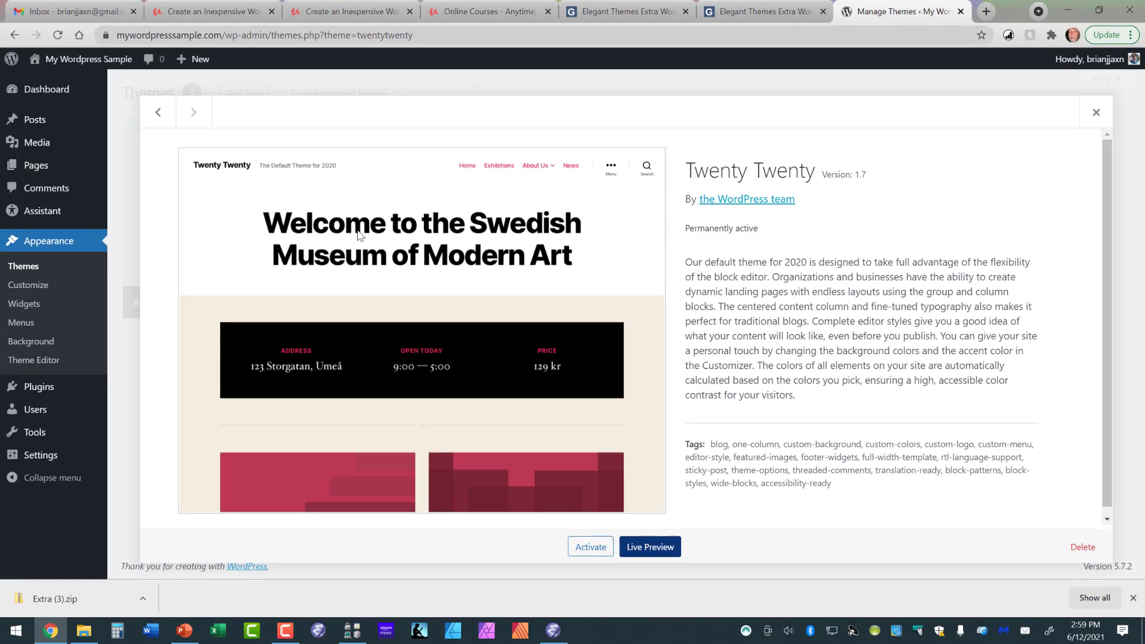
{"action": "left_click", "coordinate": [157, 112]}
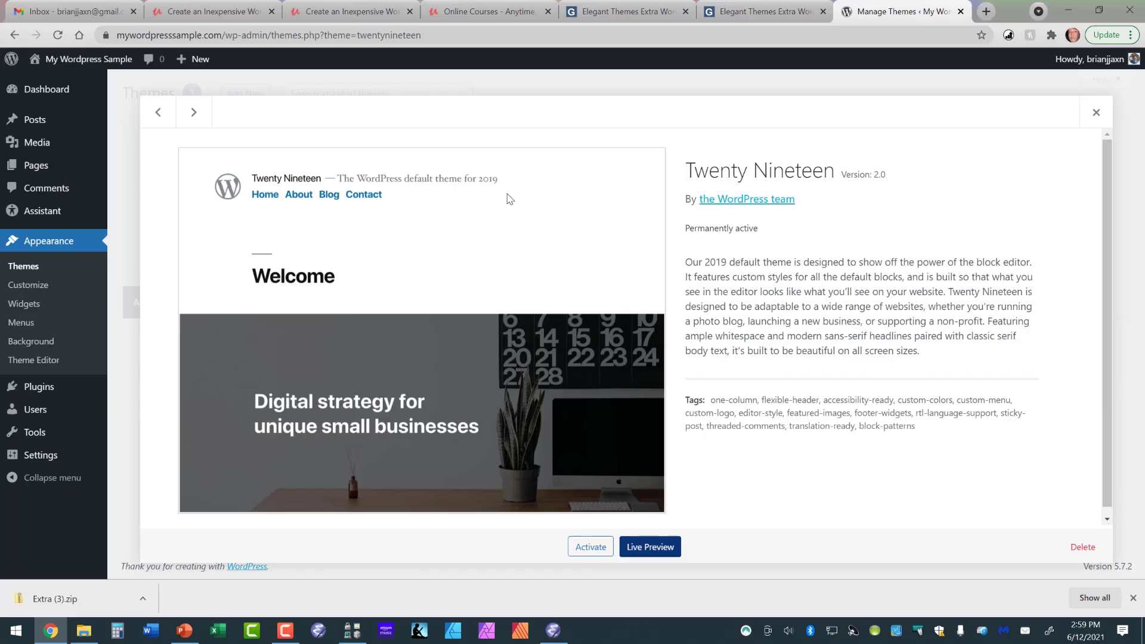
{"action": "left_click", "coordinate": [1093, 113]}
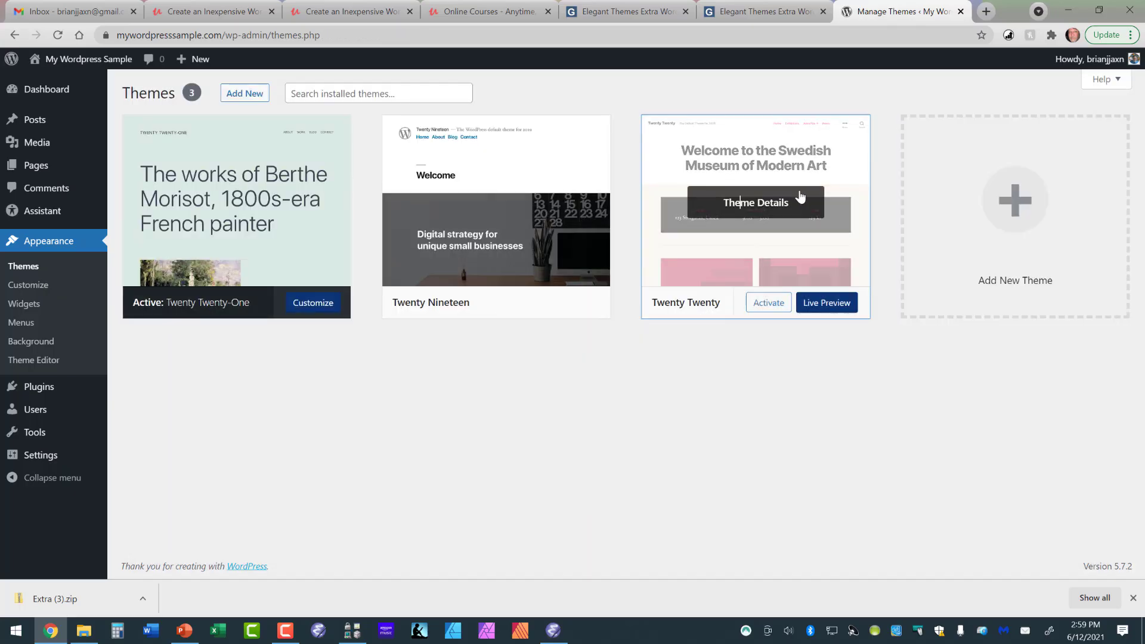
Delete the inactive Twenty Twenty and Twenty Nineteen themes from the site, confirming the deletion.
{"action": "left_click", "coordinate": [774, 202]}
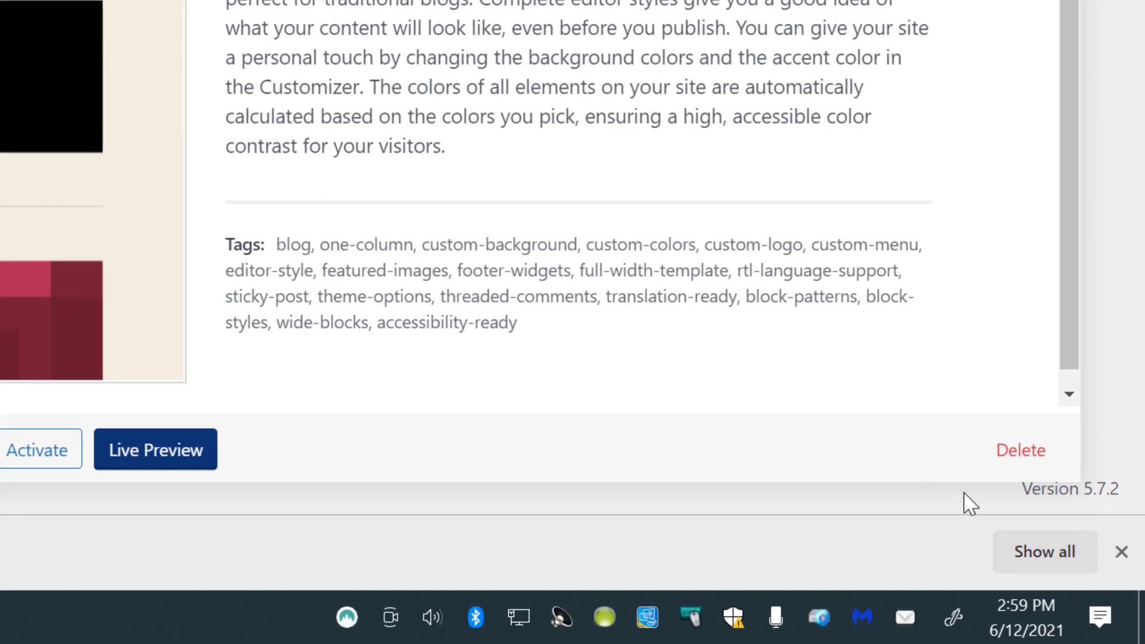
{"action": "left_click", "coordinate": [1015, 453]}
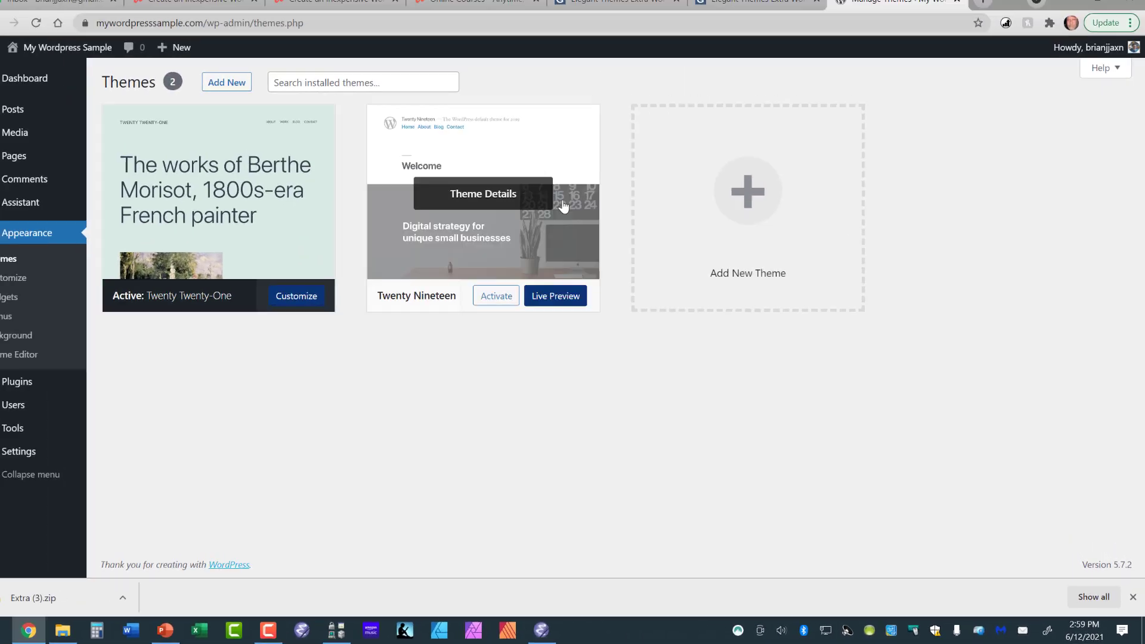
{"action": "left_click", "coordinate": [532, 212]}
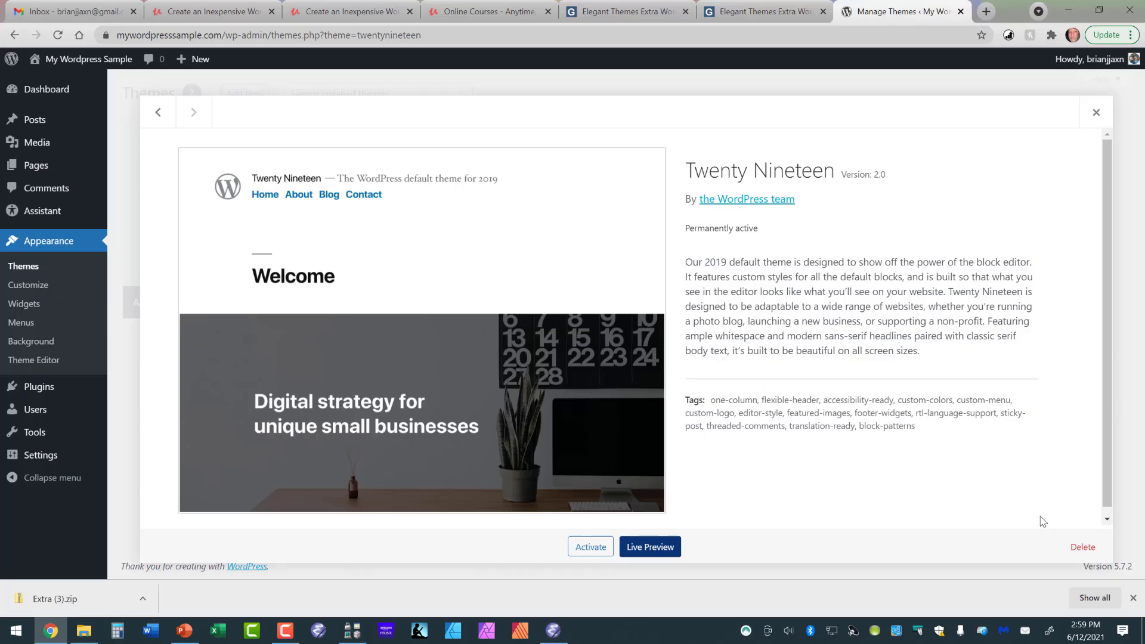
{"action": "left_click", "coordinate": [1082, 548]}
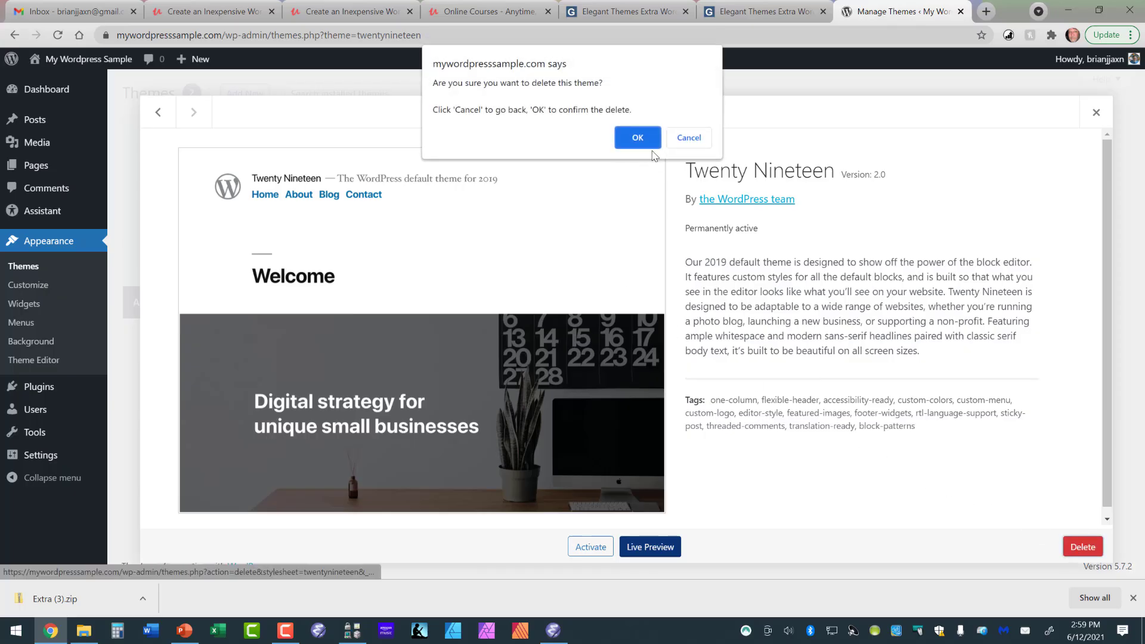
{"action": "left_click", "coordinate": [638, 137]}
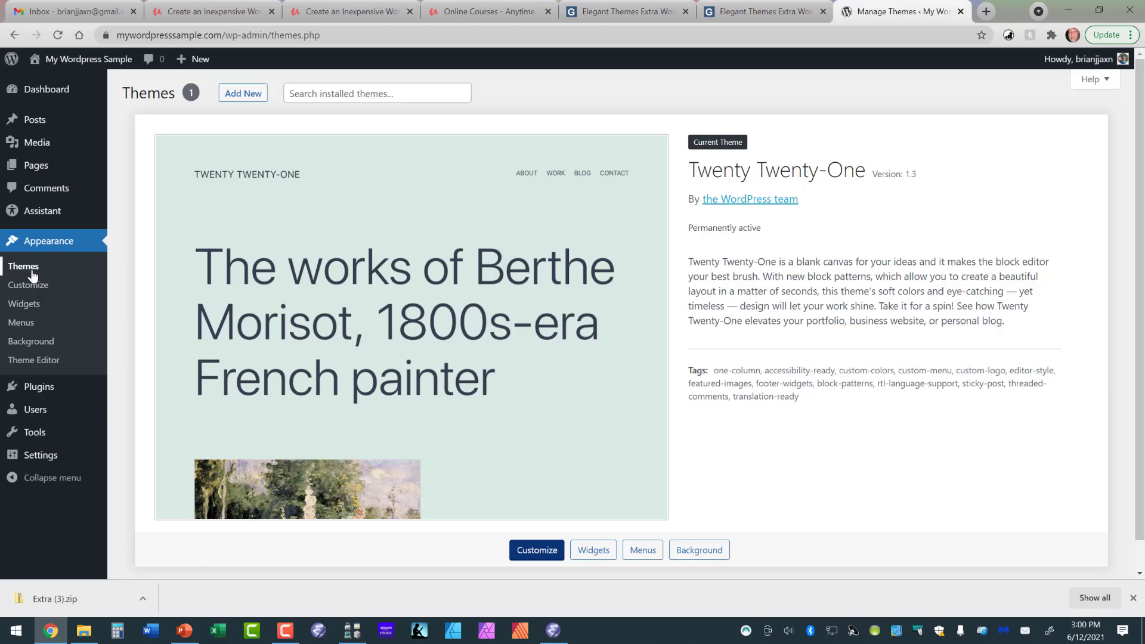
Upload and install the new theme from Extra (3).zip in the Downloads folder, and activate it.
{"action": "left_click", "coordinate": [237, 95]}
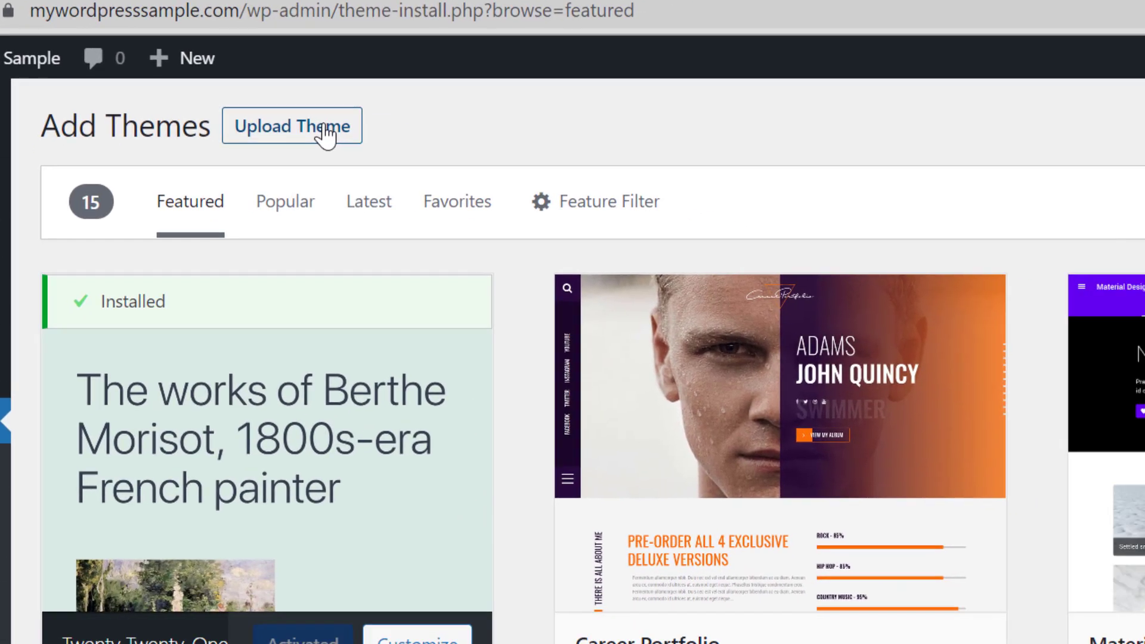
{"action": "left_click", "coordinate": [326, 134]}
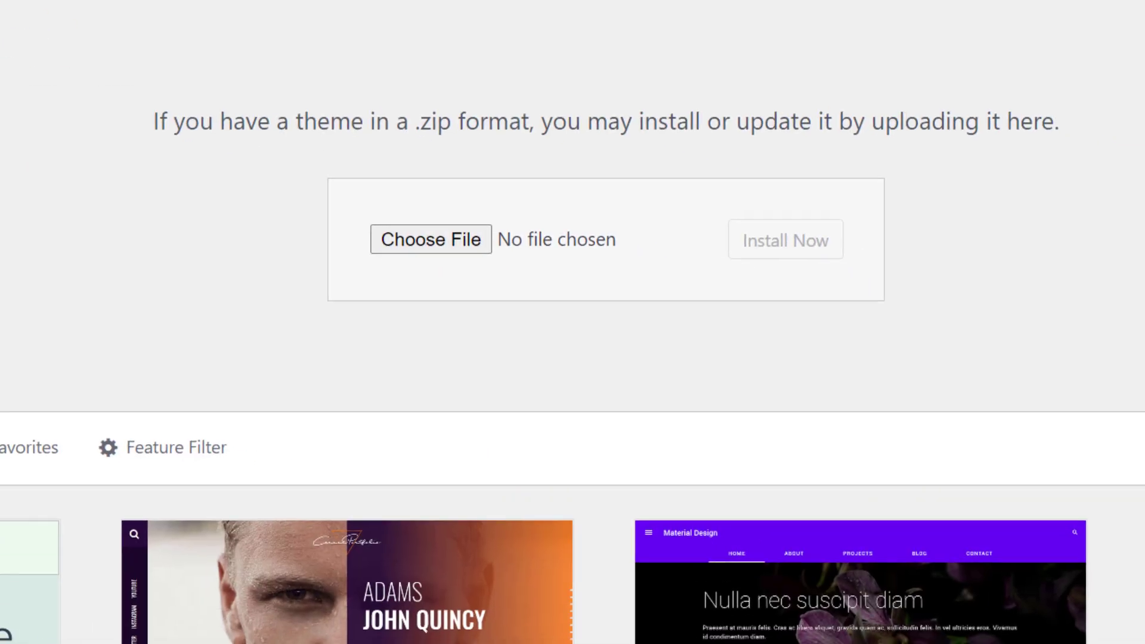
{"action": "left_click", "coordinate": [424, 237]}
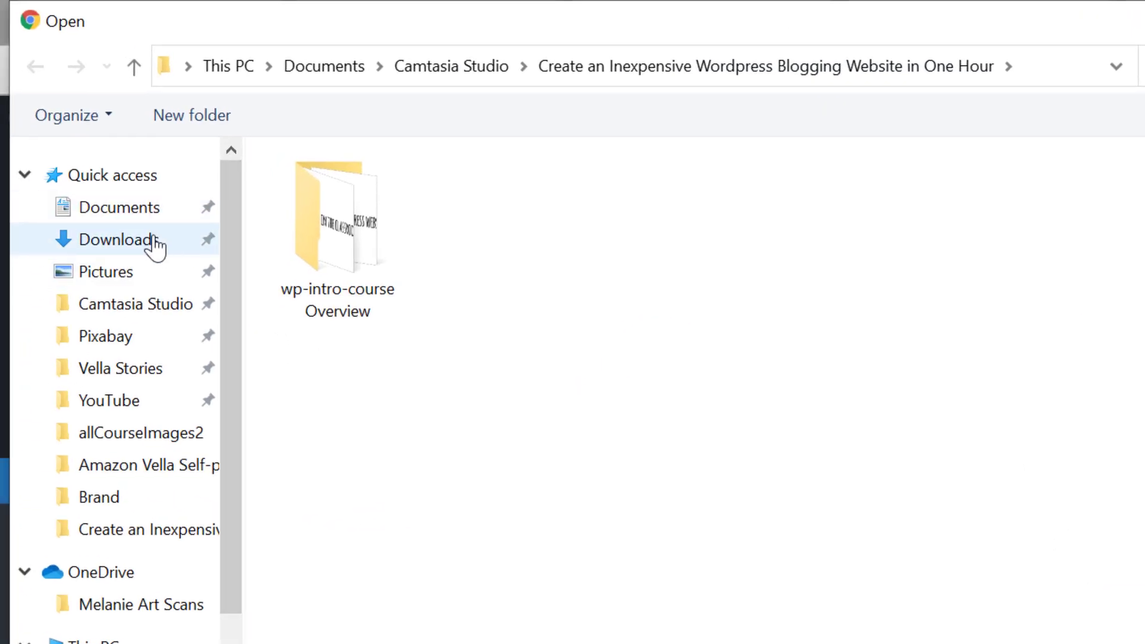
{"action": "left_click", "coordinate": [153, 241]}
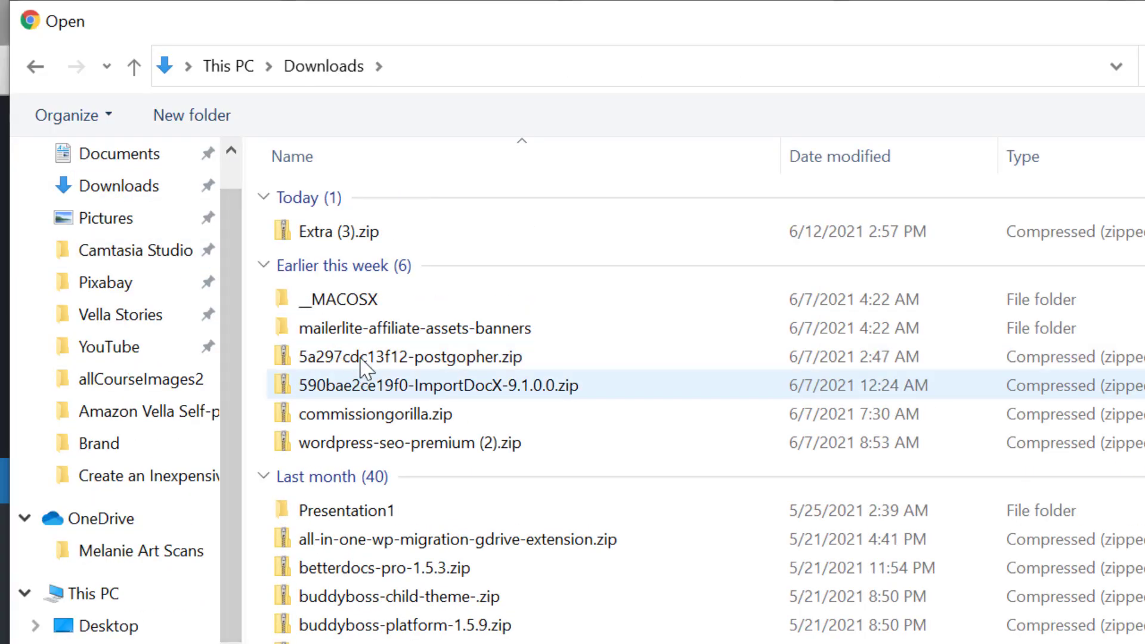
{"action": "double_click", "coordinate": [366, 234]}
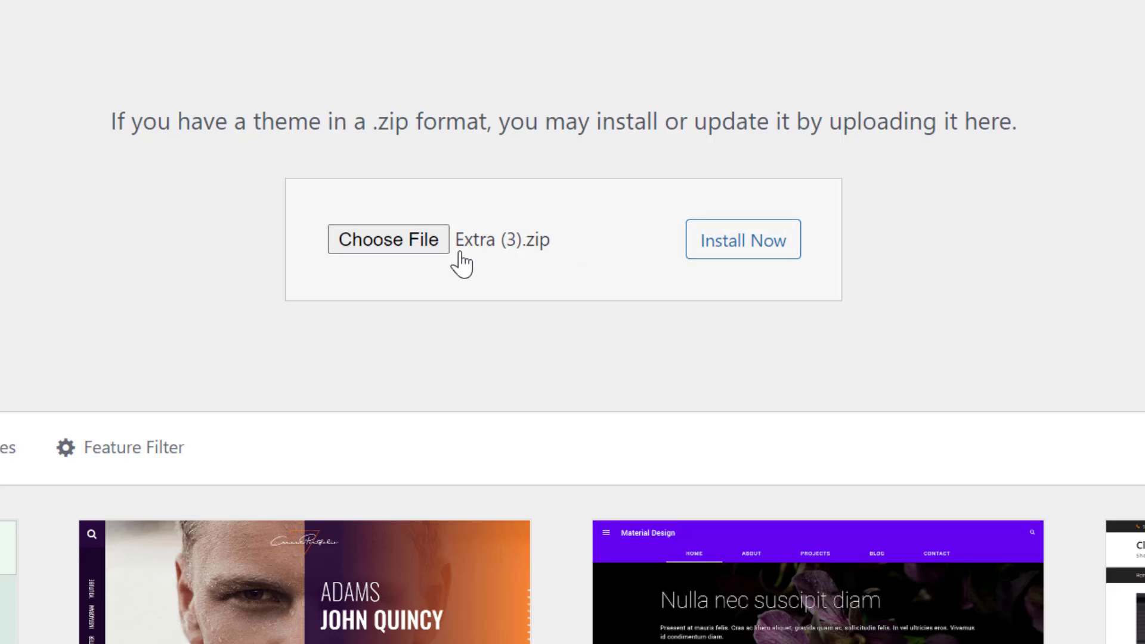
{"action": "left_click", "coordinate": [705, 239]}
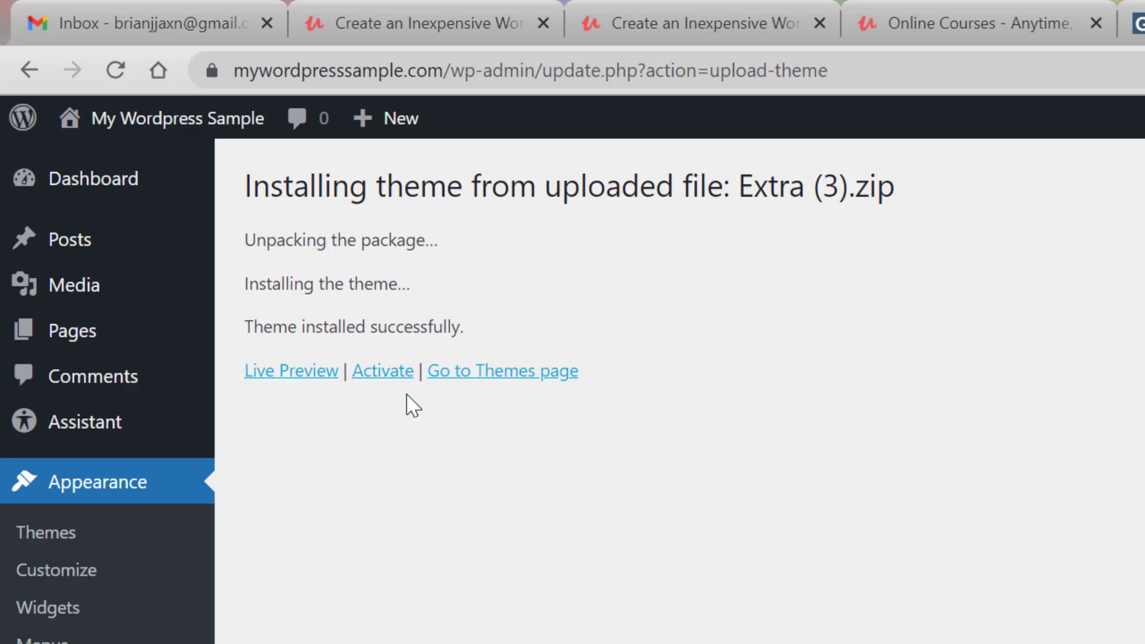
{"action": "left_click", "coordinate": [374, 376]}
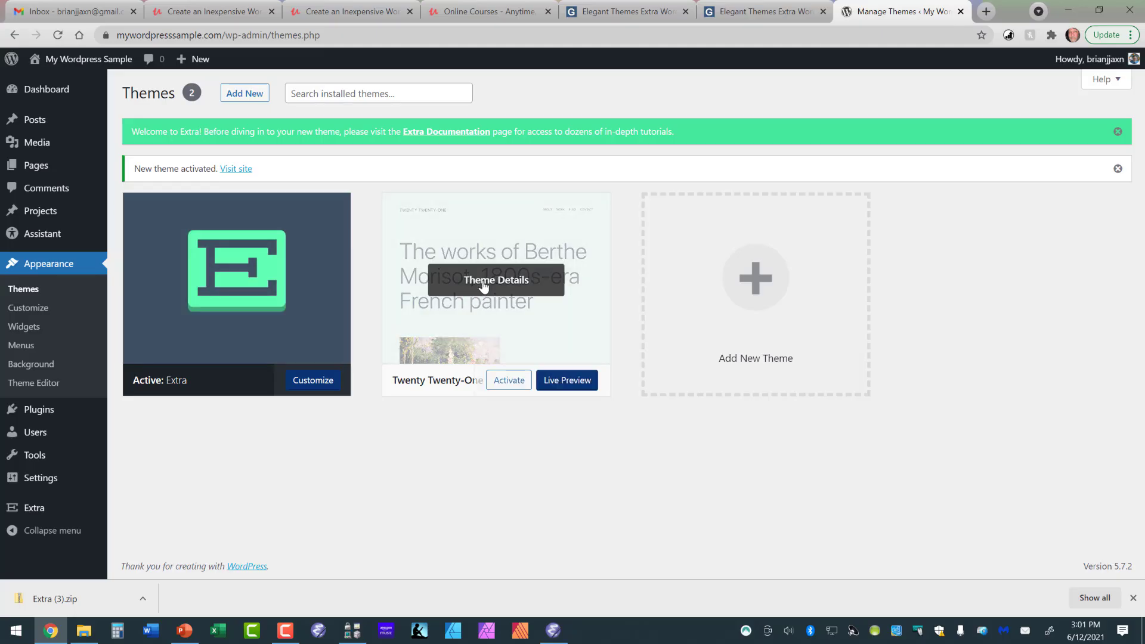
Delete the inactive Twenty Twenty-One theme and confirm the deletion.
{"action": "left_click", "coordinate": [484, 288]}
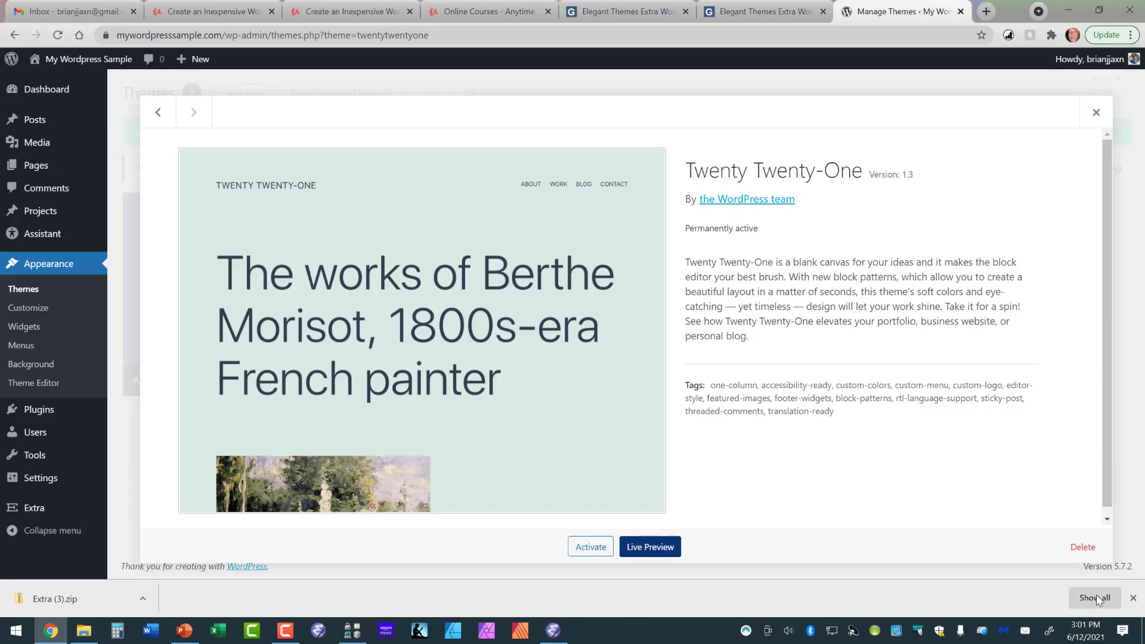
{"action": "left_click", "coordinate": [1084, 552]}
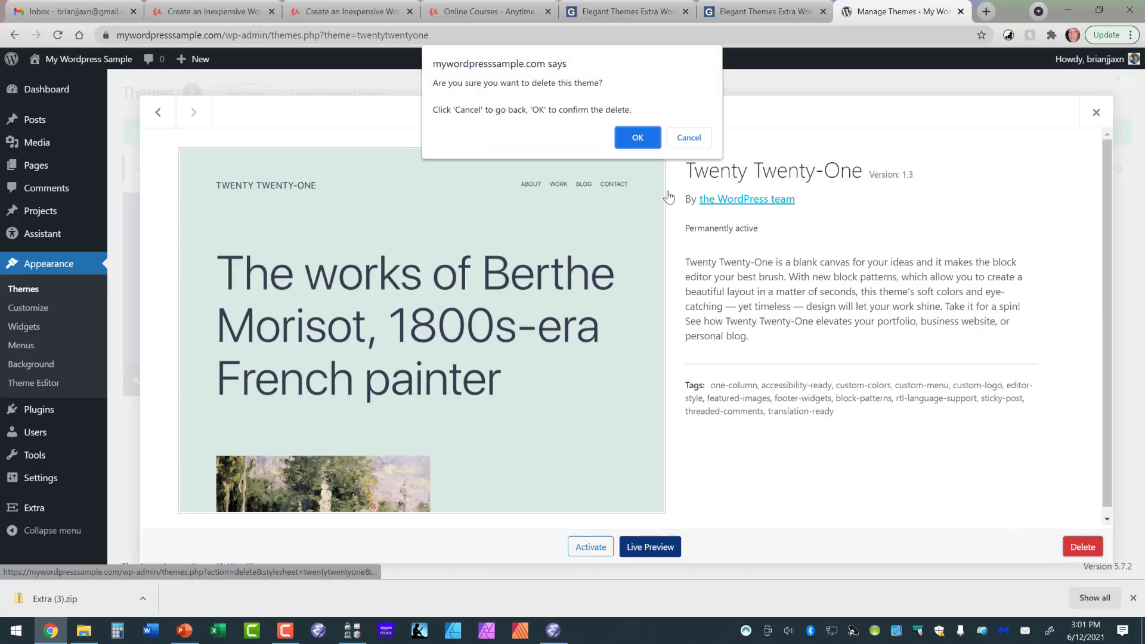
{"action": "left_click", "coordinate": [642, 135]}
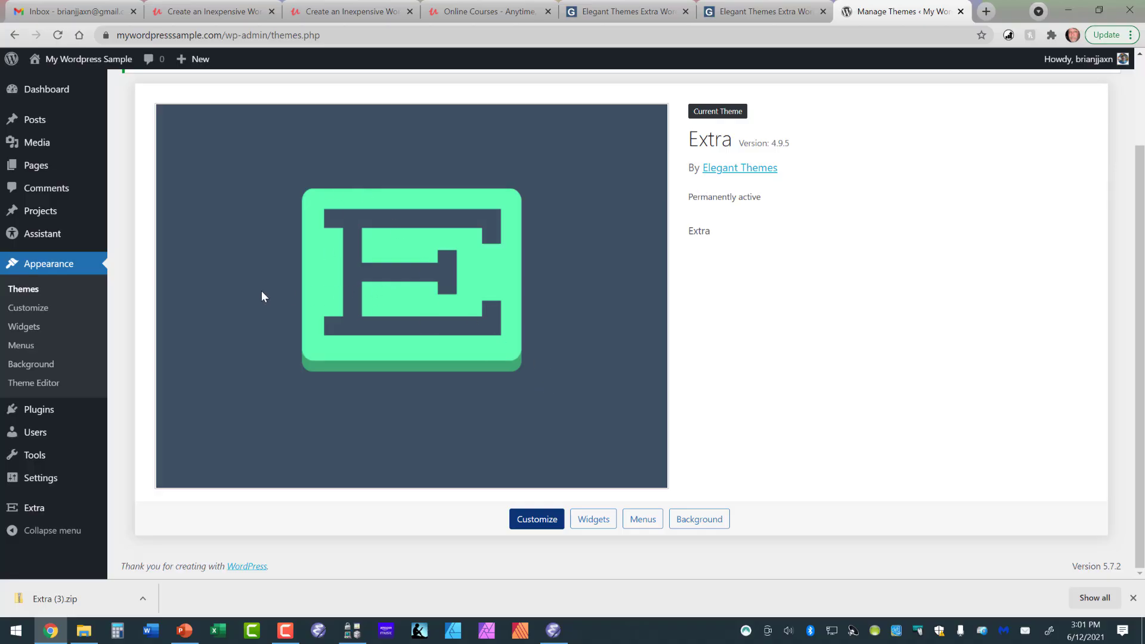
Visit the sample site's public front page and look over its layout with the Extra theme.
{"action": "mouse_move", "coordinate": [65, 63]}
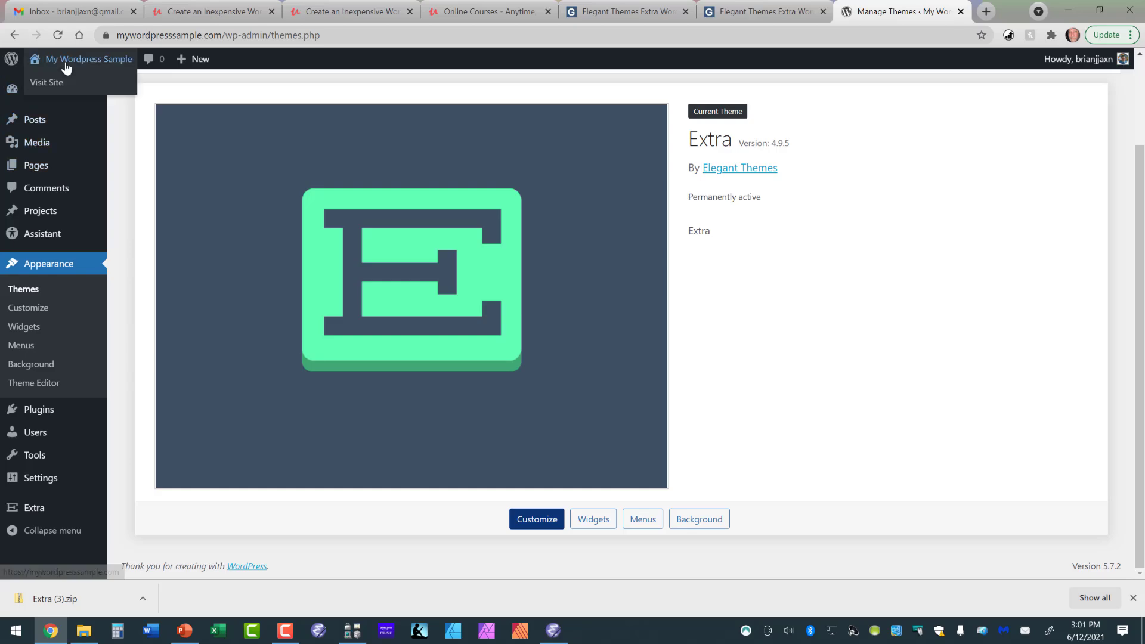
{"action": "left_click", "coordinate": [53, 86]}
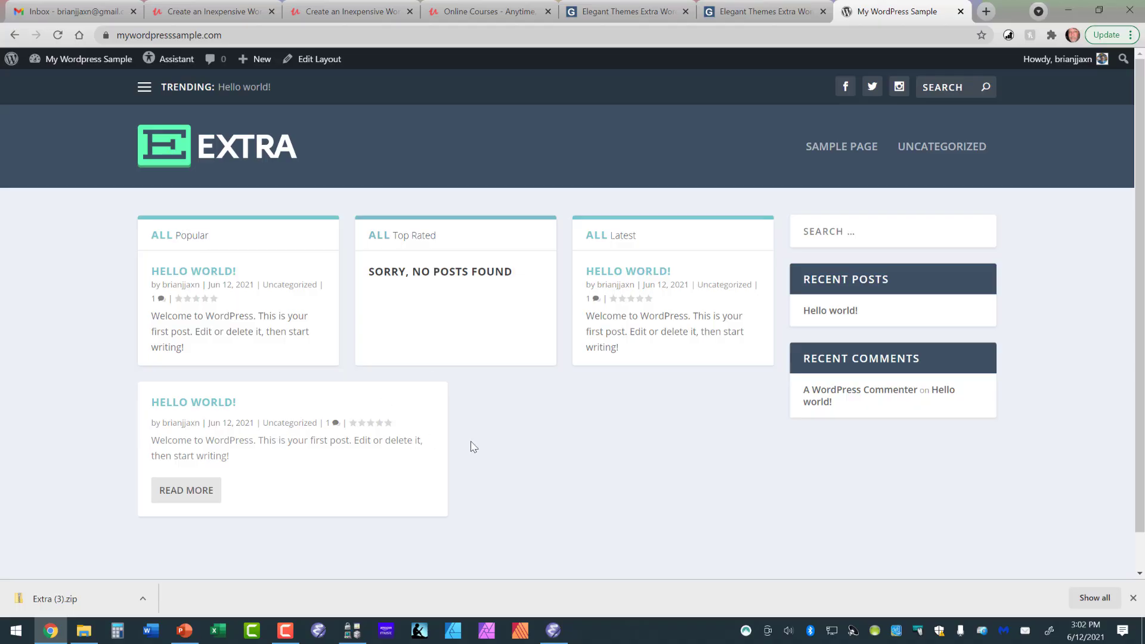
{"action": "scroll", "coordinate": [573, 466], "scroll_direction": "down", "scroll_amount": 1}
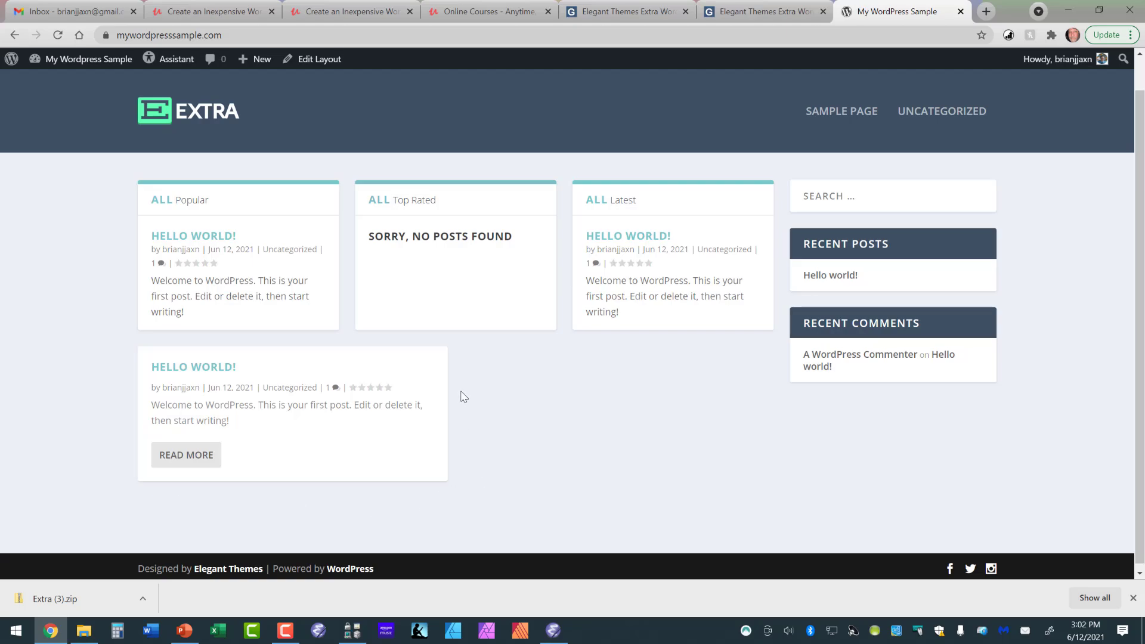
{"action": "scroll", "coordinate": [444, 390], "scroll_direction": "up", "scroll_amount": 1}
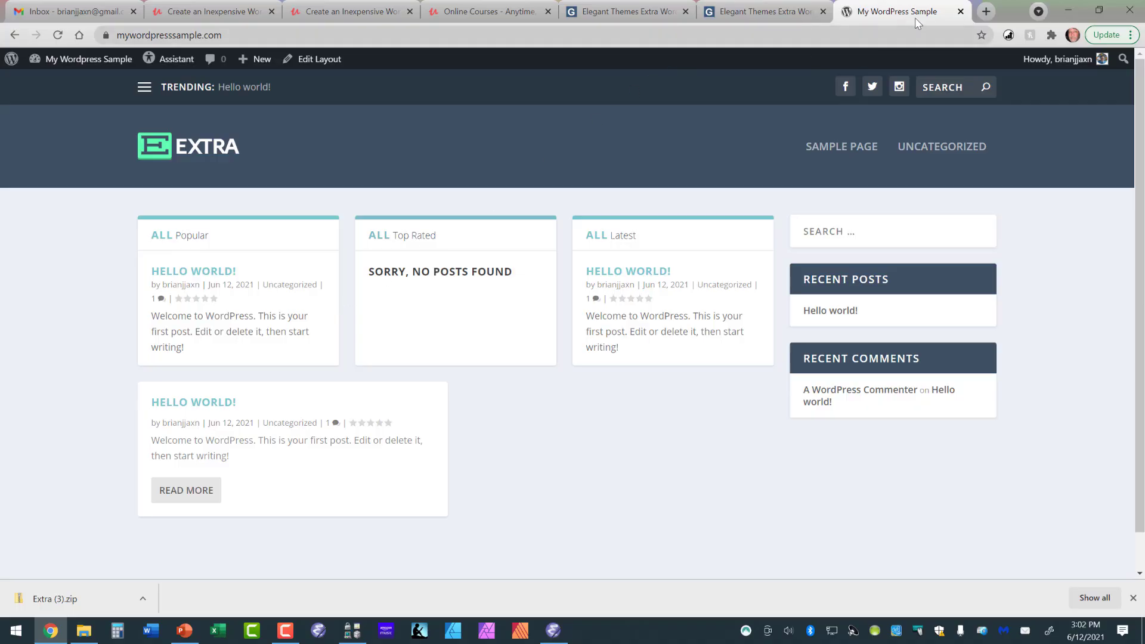
Open blogandreviews.com in a new browser tab.
{"action": "left_click", "coordinate": [985, 13]}
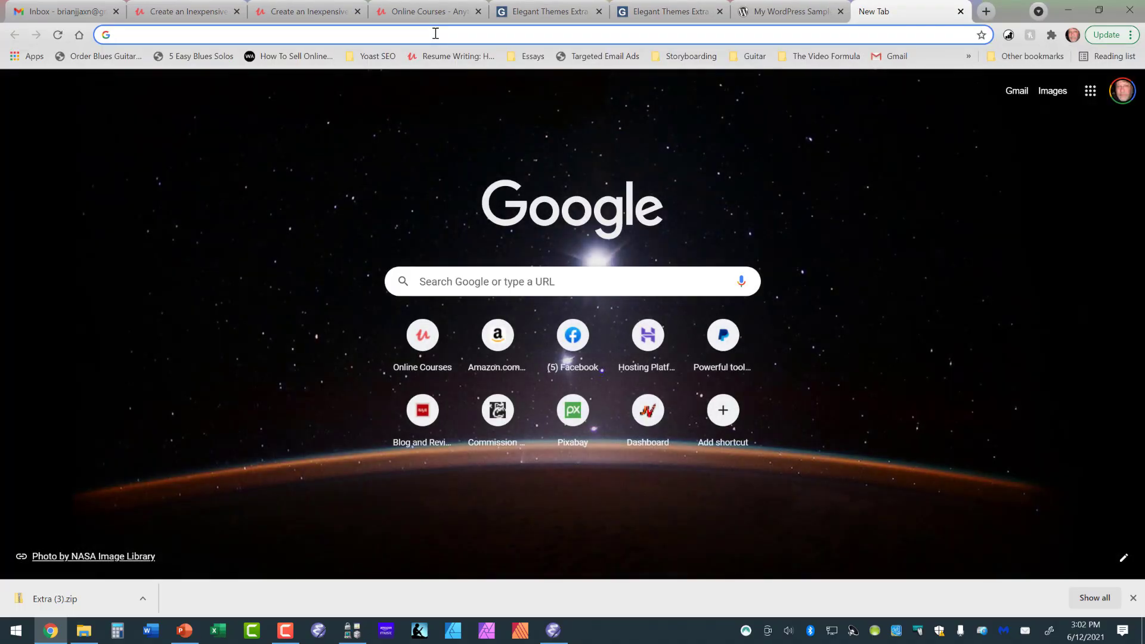
{"action": "left_click", "coordinate": [436, 34]}
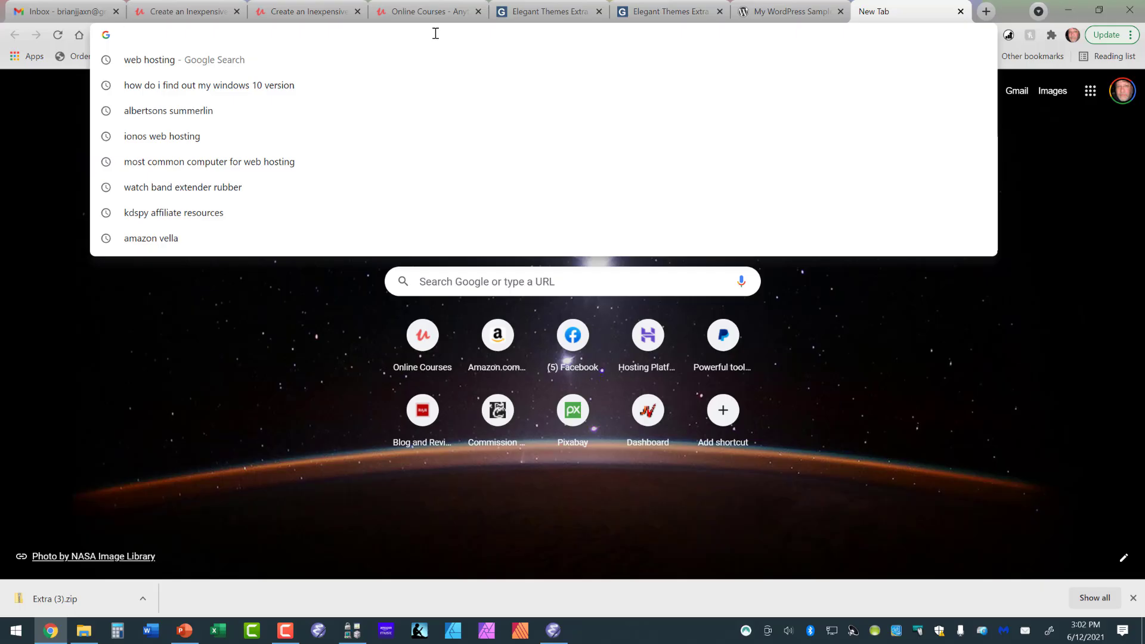
{"action": "type", "text": "blog"}
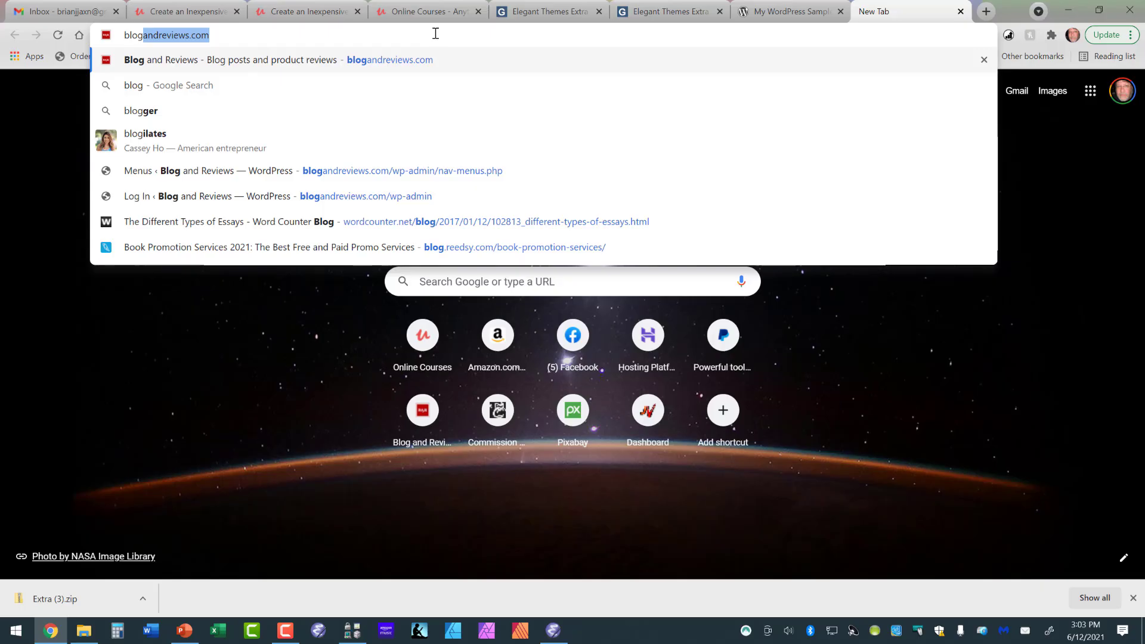
{"action": "type", "text": "and"}
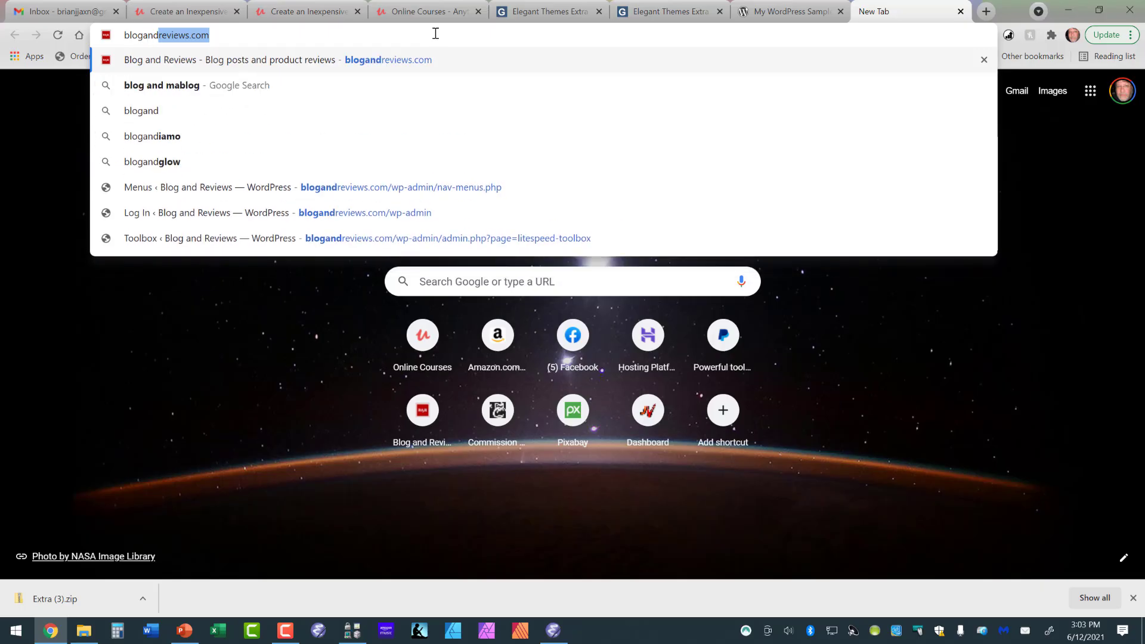
{"action": "type", "text": "revie"}
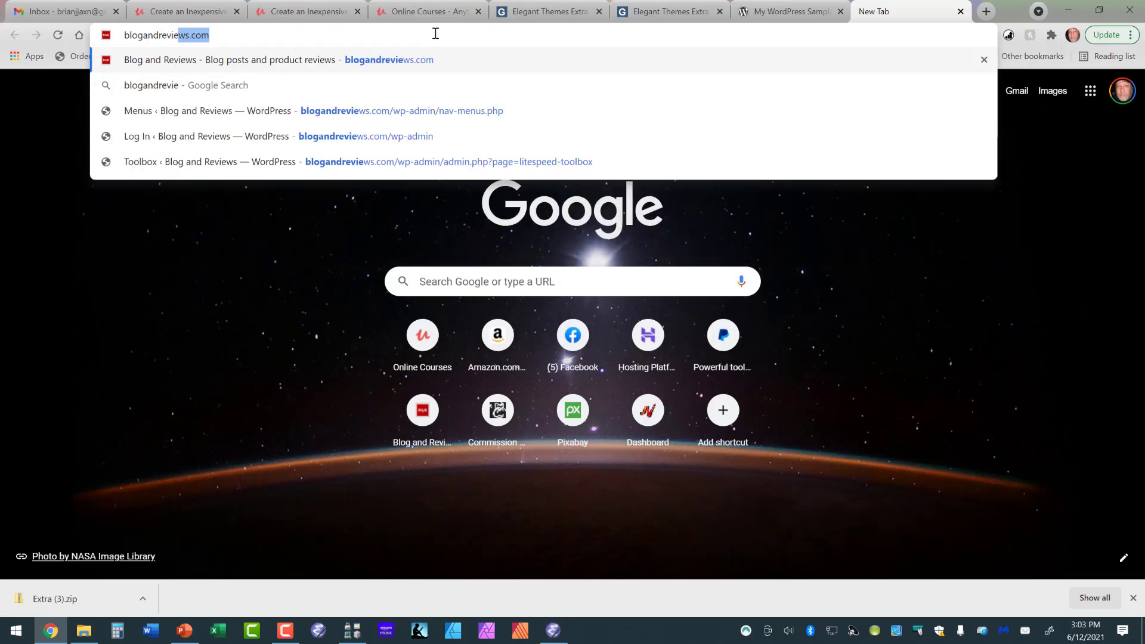
{"action": "type", "text": "ws.com"}
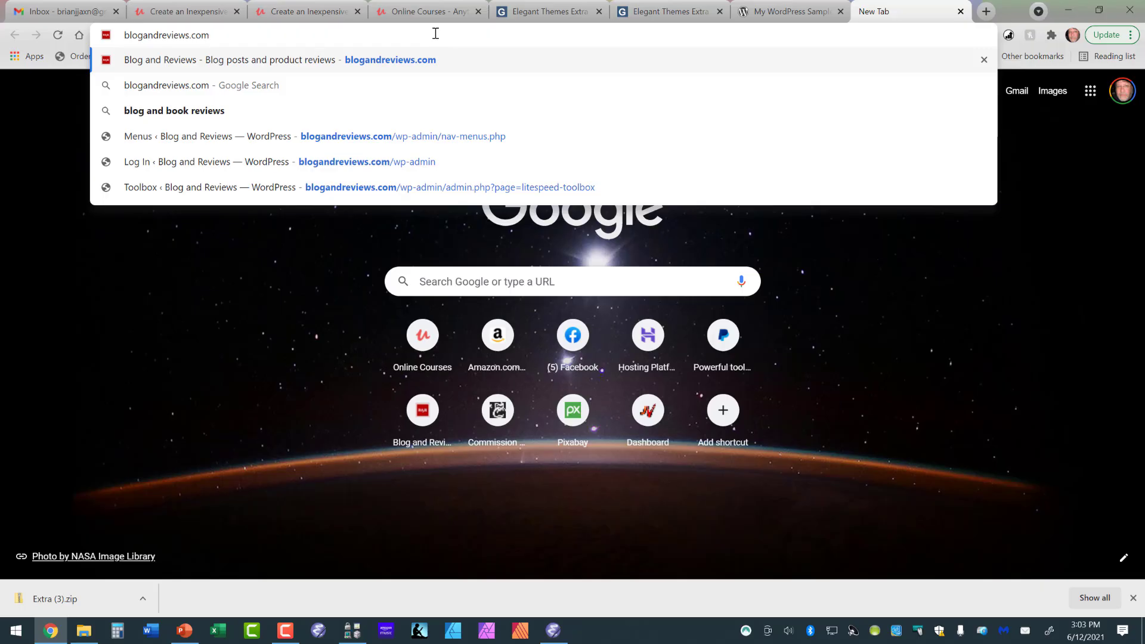
{"action": "key", "text": "Return"}
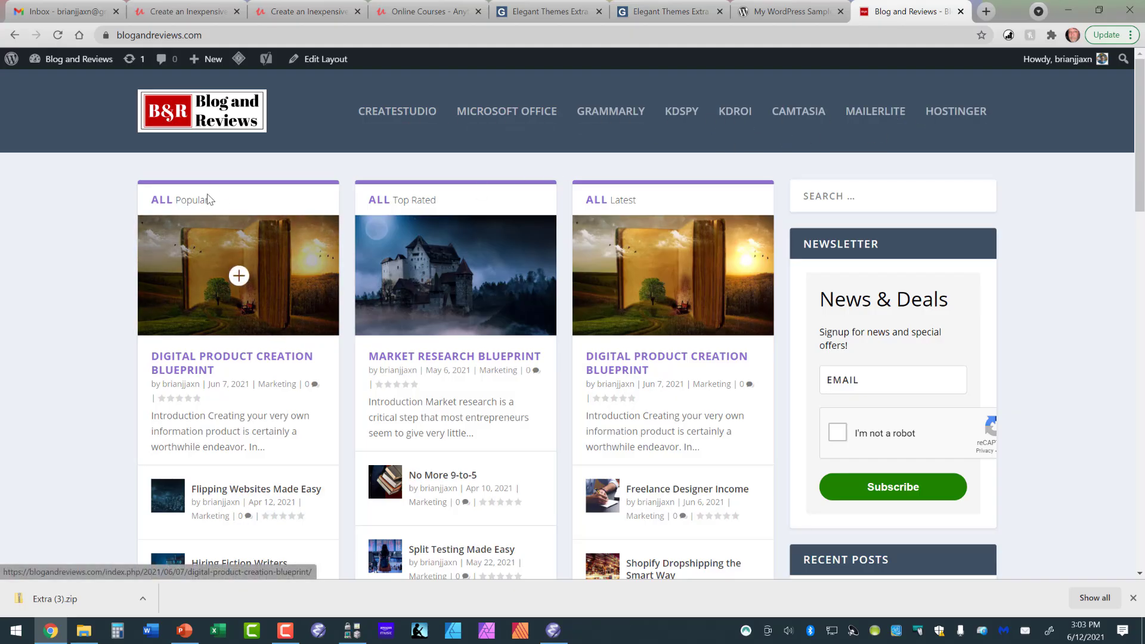
Look through the Blog and Reviews home page as an Extra theme example, and return to the My WordPress Sample site.
{"action": "scroll", "coordinate": [230, 251], "scroll_direction": "down", "scroll_amount": 2}
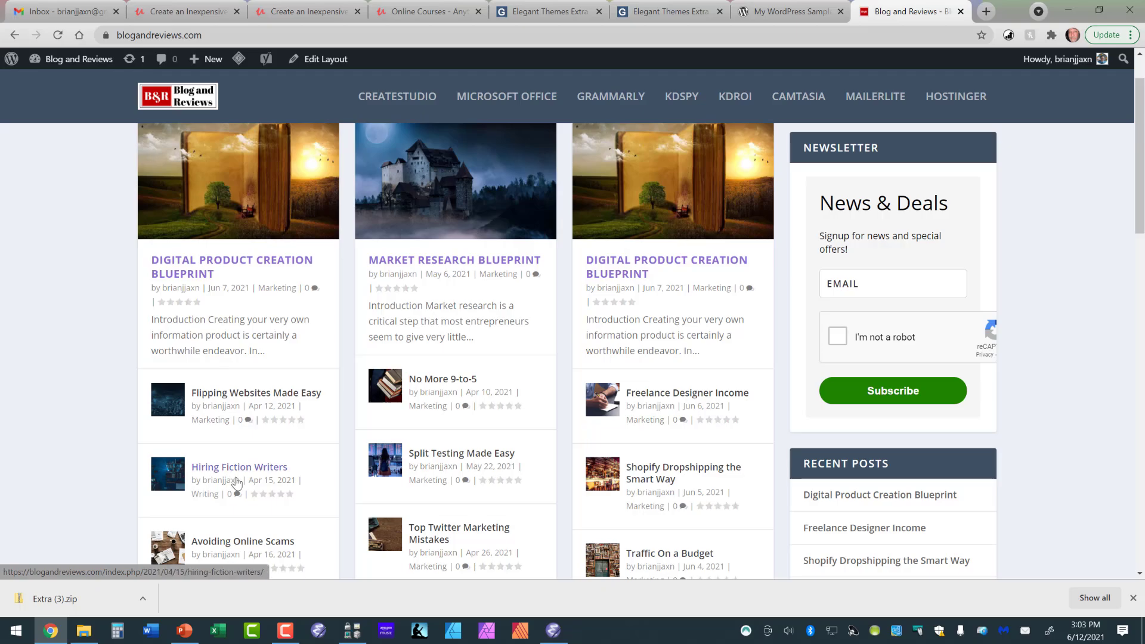
{"action": "scroll", "coordinate": [391, 341], "scroll_direction": "down", "scroll_amount": 4}
{"action": "scroll", "coordinate": [382, 335], "scroll_direction": "down", "scroll_amount": 12}
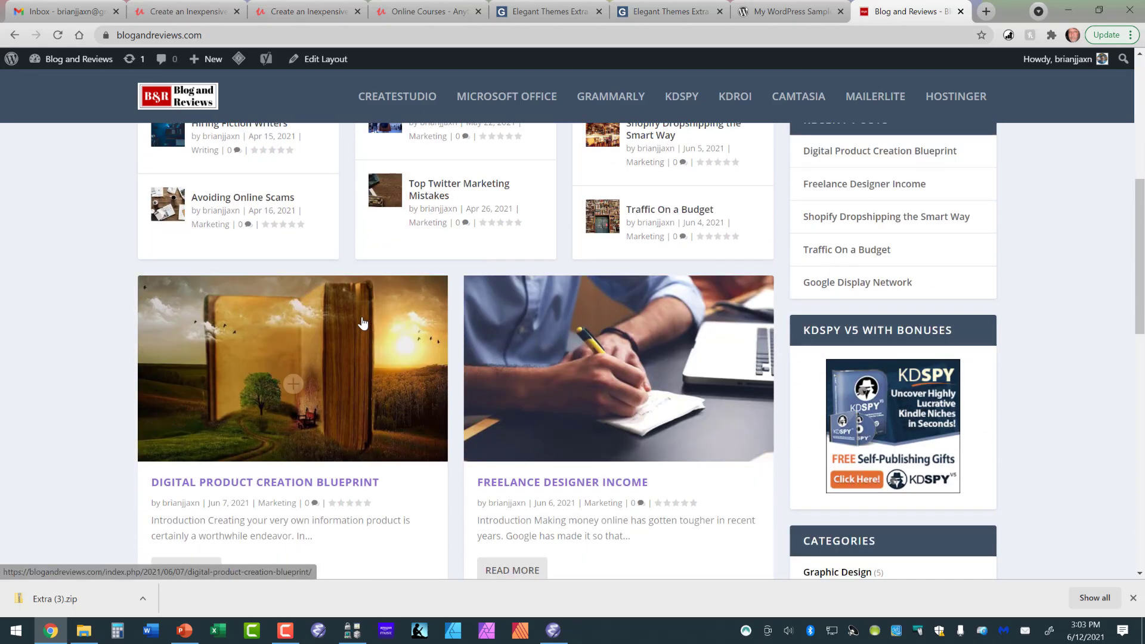
{"action": "scroll", "coordinate": [344, 310], "scroll_direction": "down", "scroll_amount": 4}
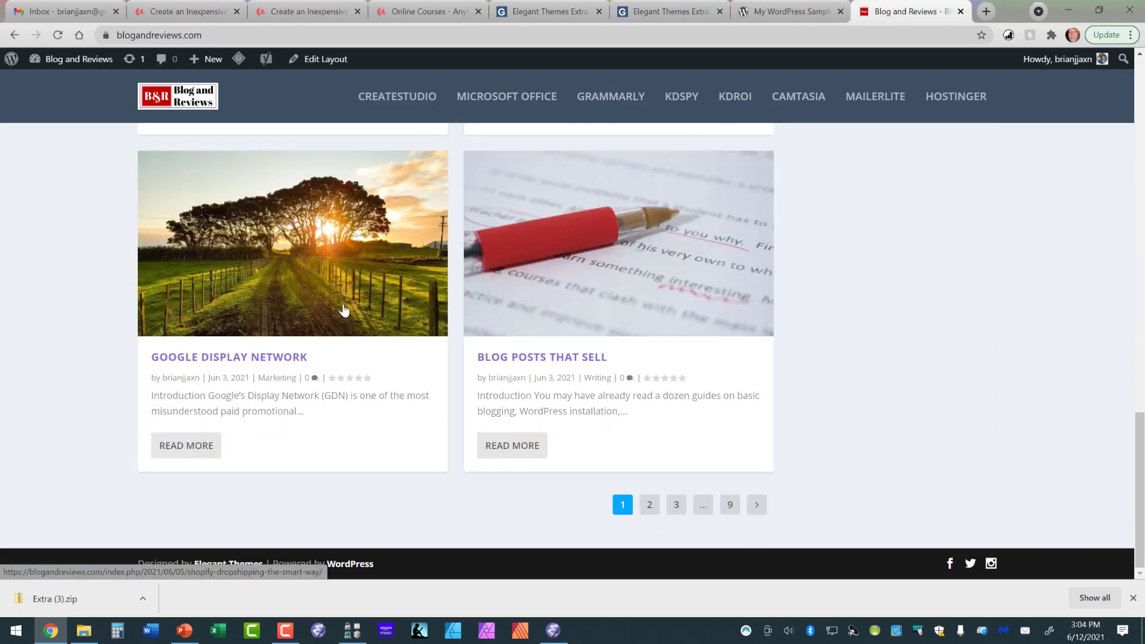
{"action": "scroll", "coordinate": [344, 310], "scroll_direction": "up", "scroll_amount": 14}
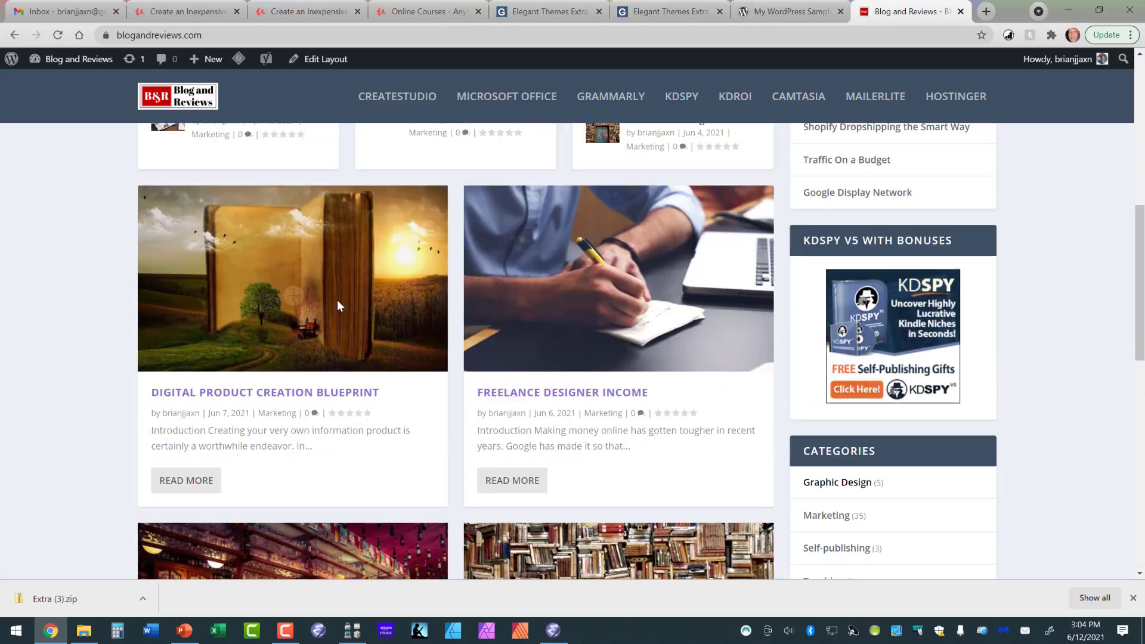
{"action": "scroll", "coordinate": [340, 306], "scroll_direction": "up", "scroll_amount": 6}
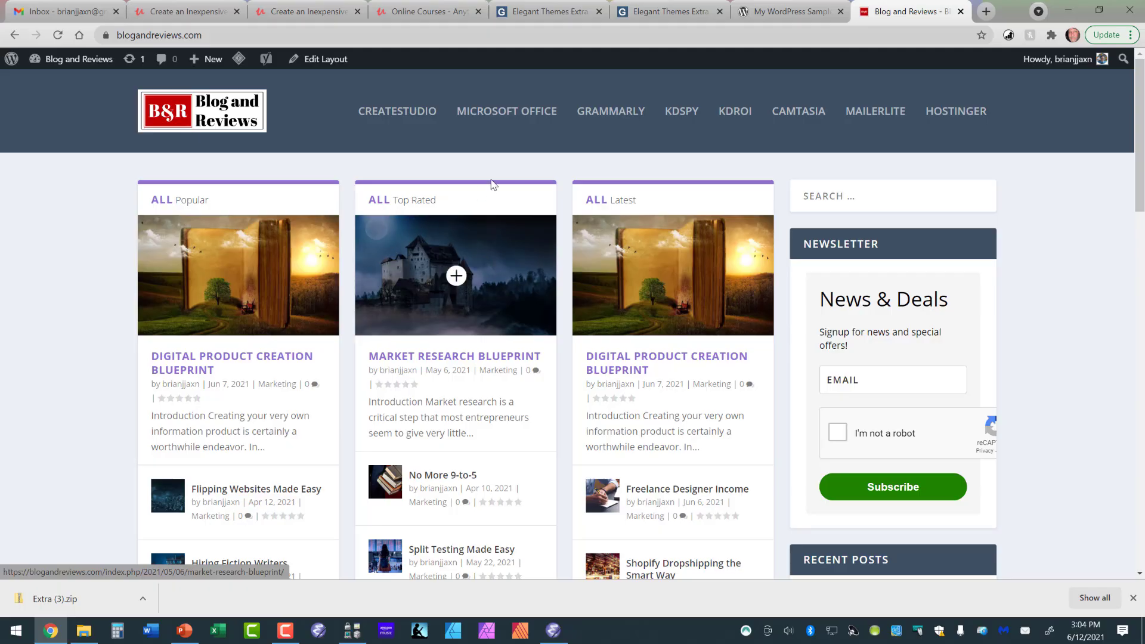
{"action": "left_click", "coordinate": [756, 13]}
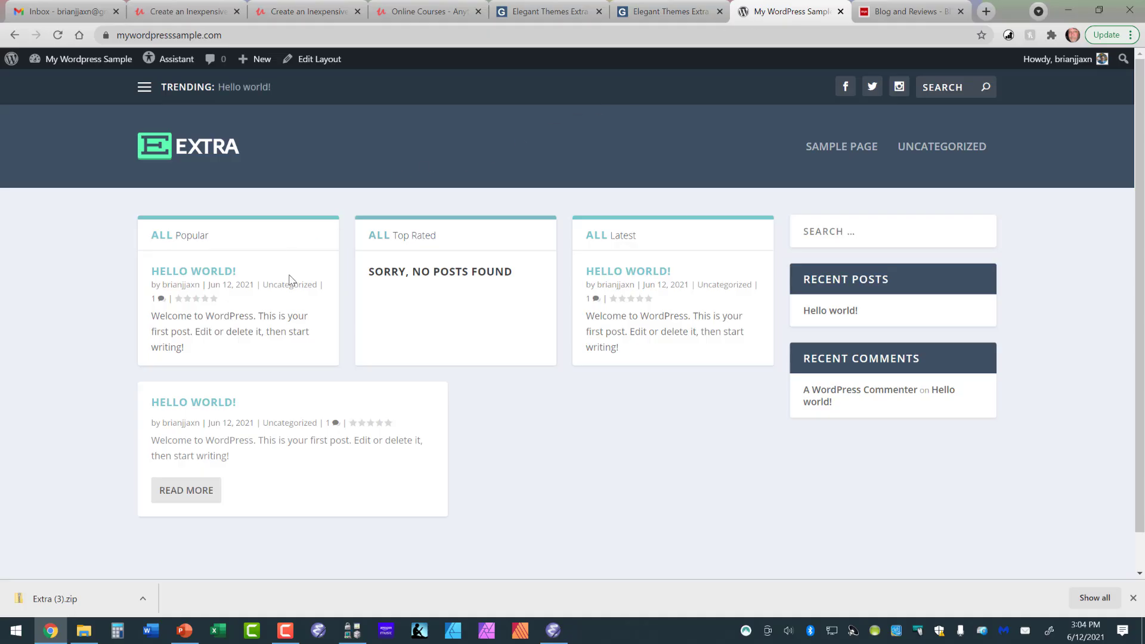